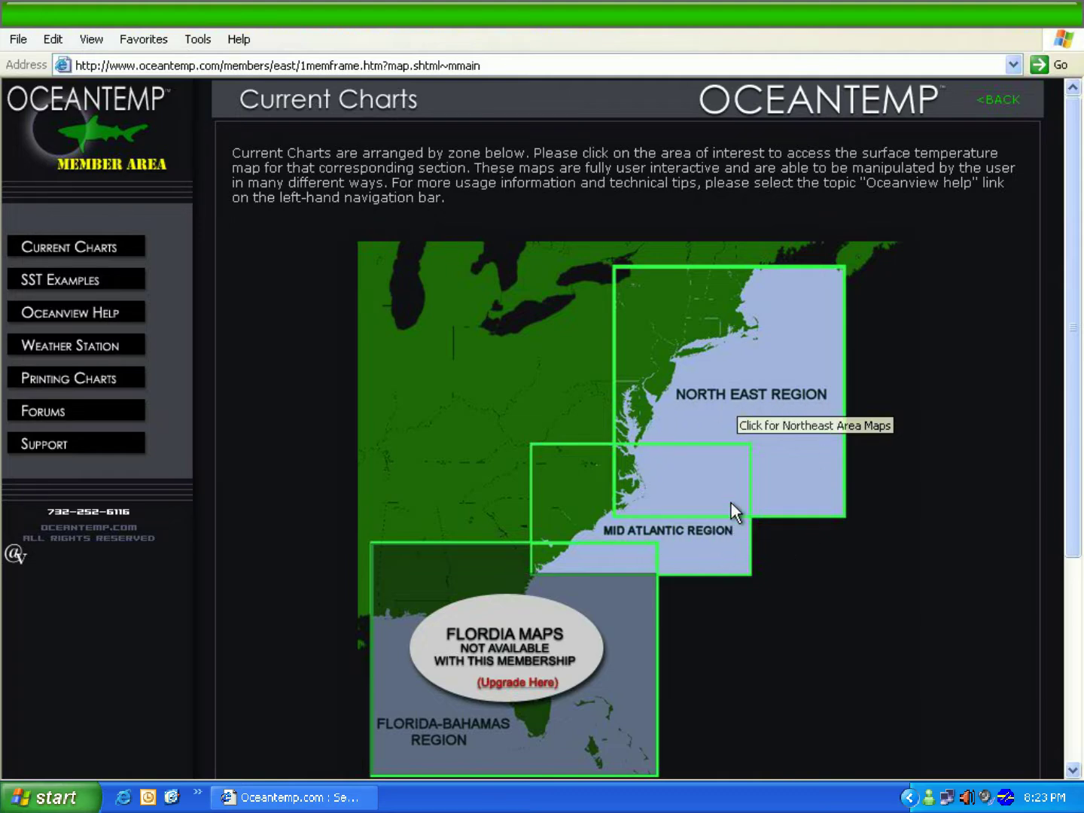
# Open the North East Region sea-surface temperature viewer from the Current Charts map
pyautogui.click(734, 406)
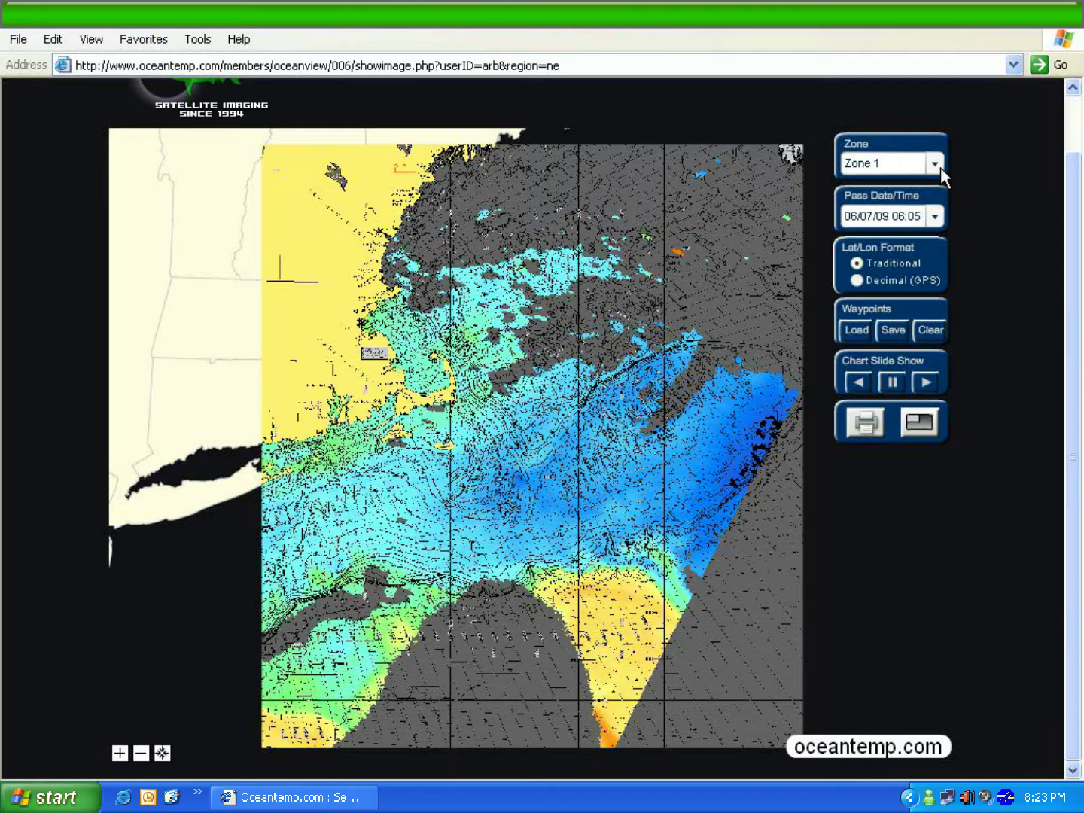
pyautogui.click(935, 165)
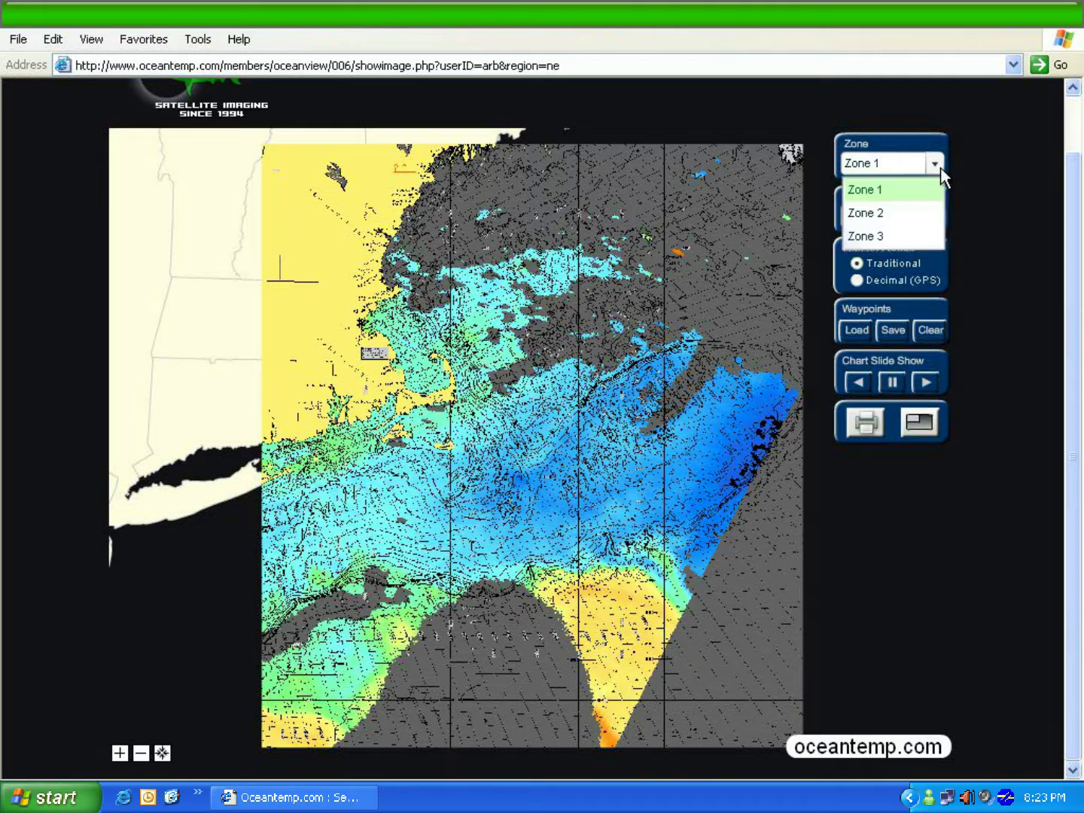
pyautogui.click(892, 211)
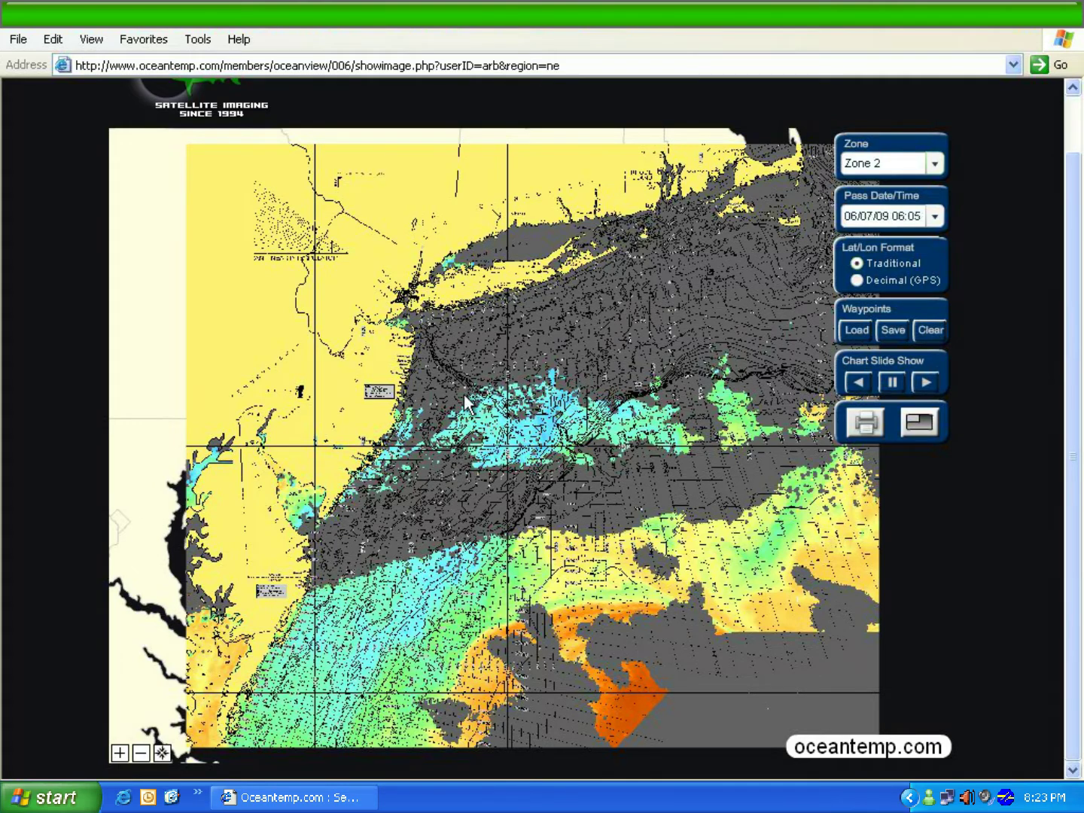
pyautogui.click(933, 164)
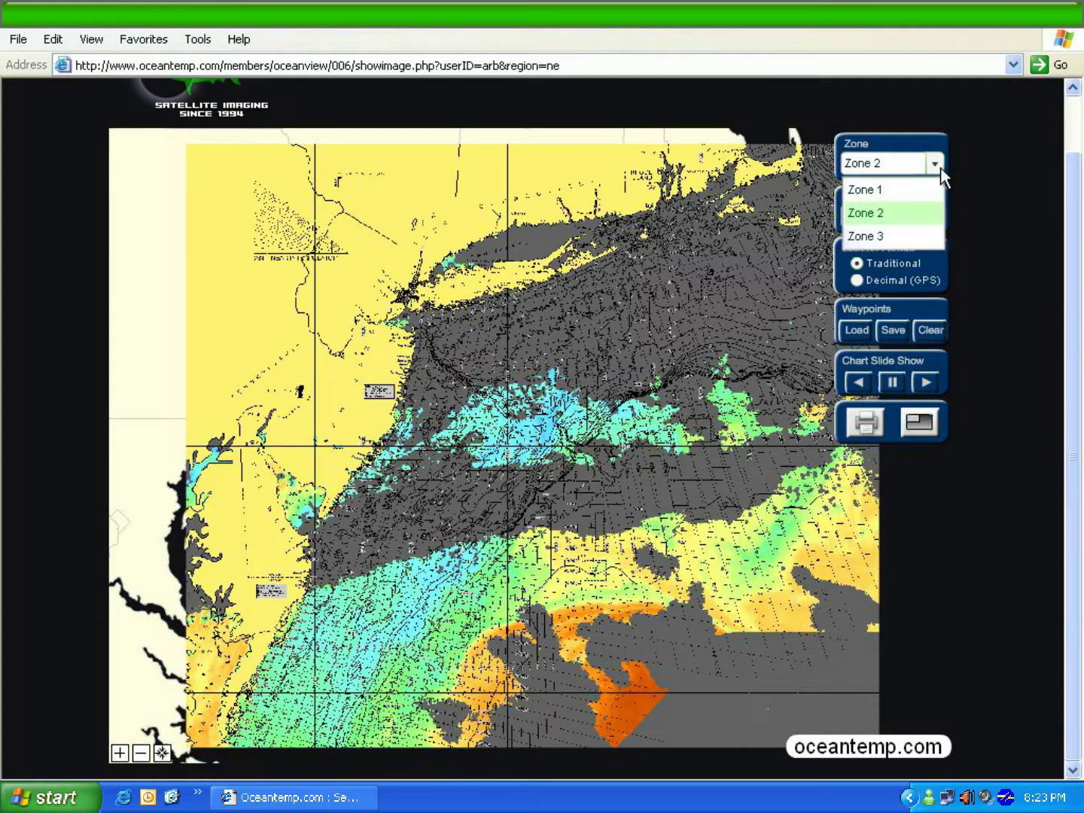
pyautogui.click(892, 235)
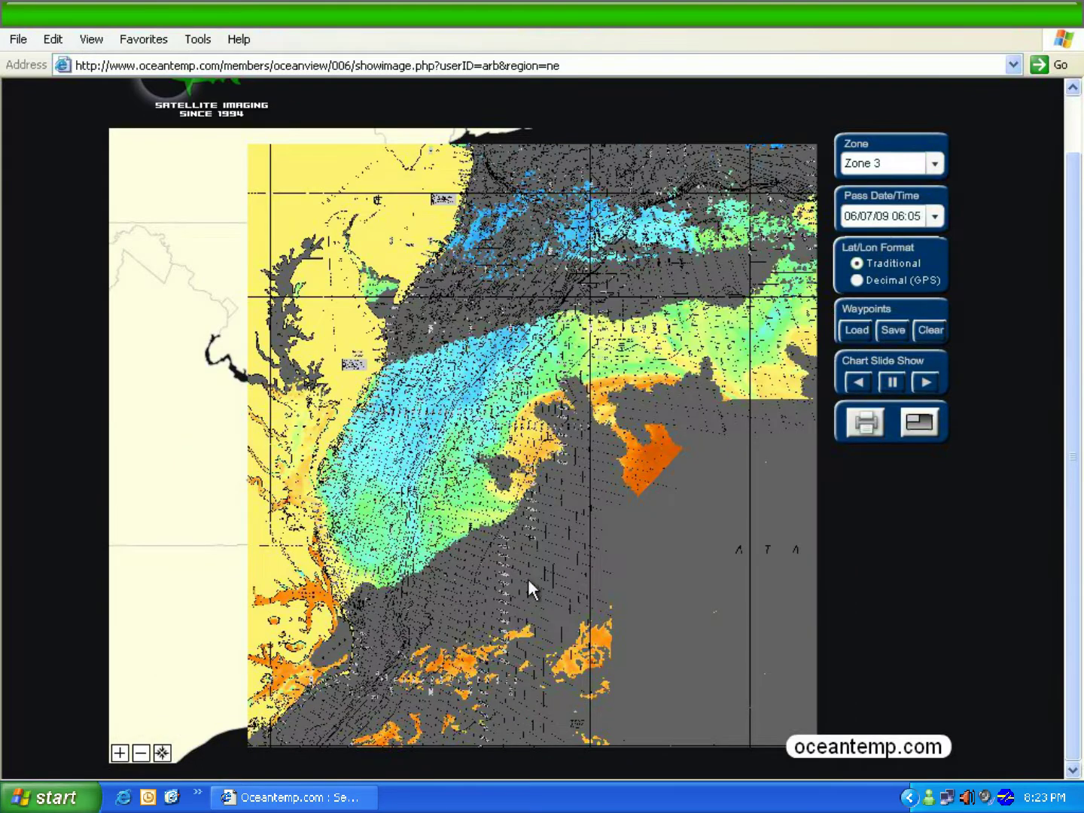
pyautogui.click(938, 165)
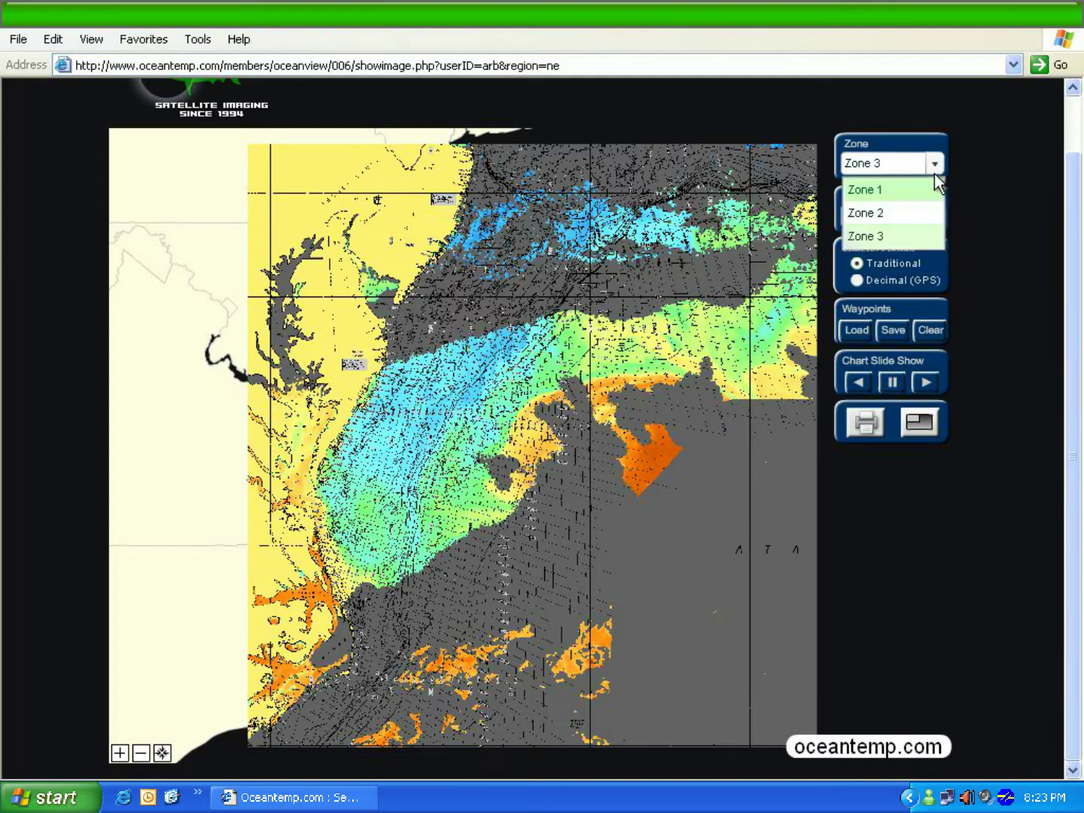
pyautogui.click(917, 190)
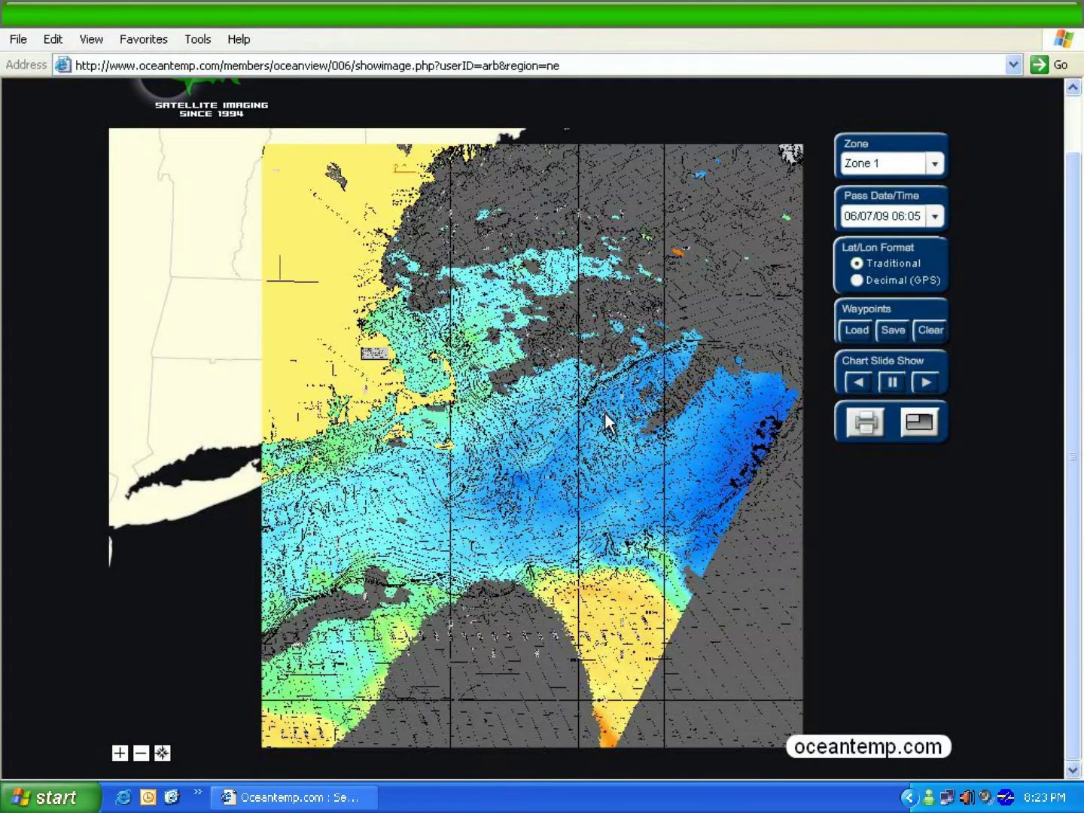
pyautogui.moveTo(540, 459)
pyautogui.click(541, 462)
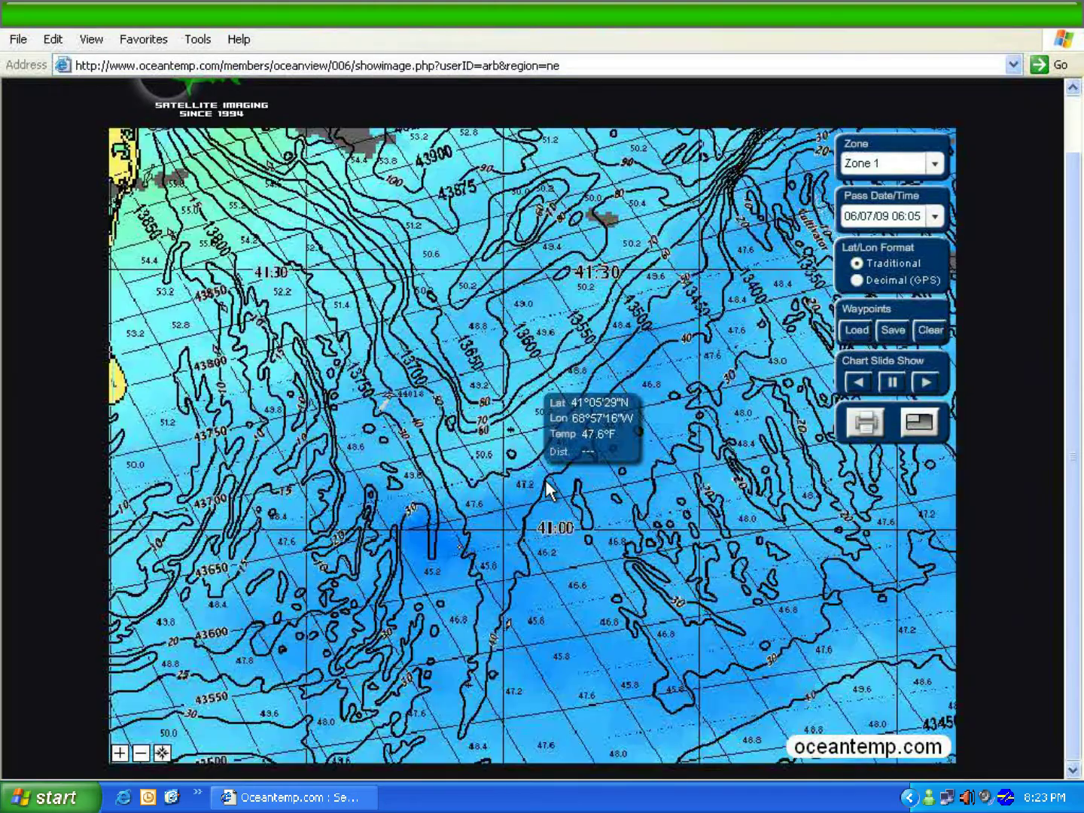
pyautogui.click(547, 490)
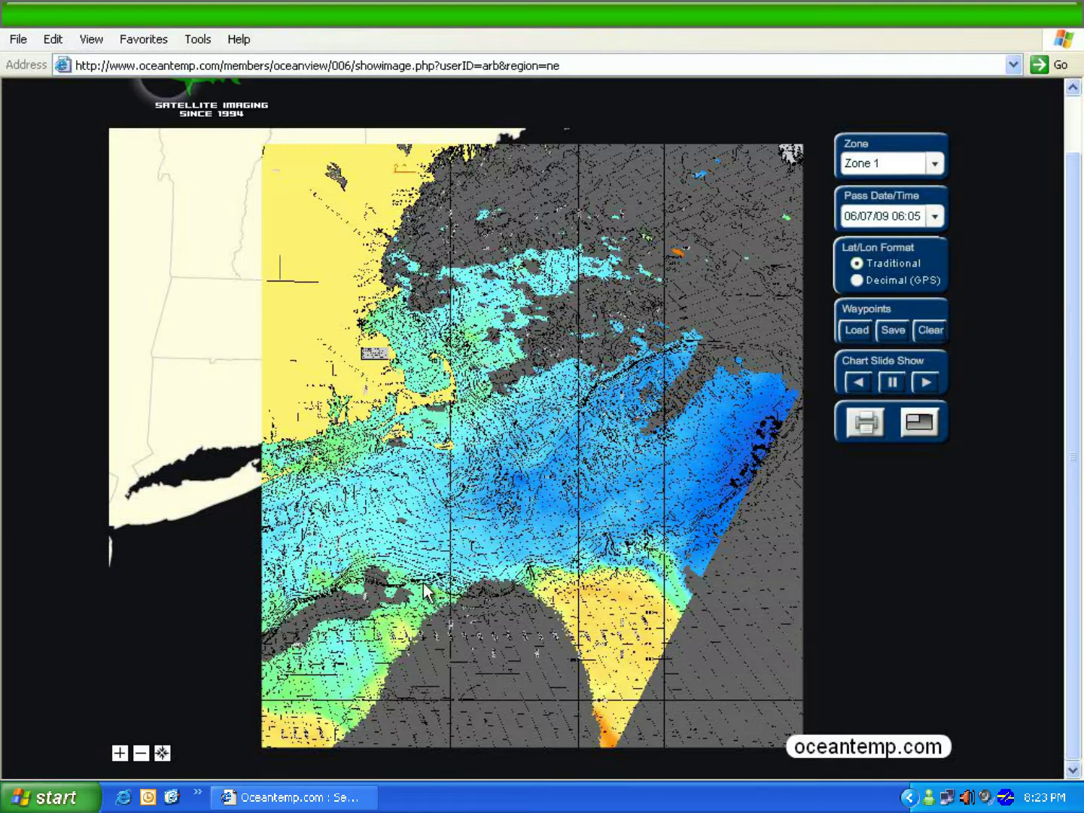
pyautogui.click(119, 753)
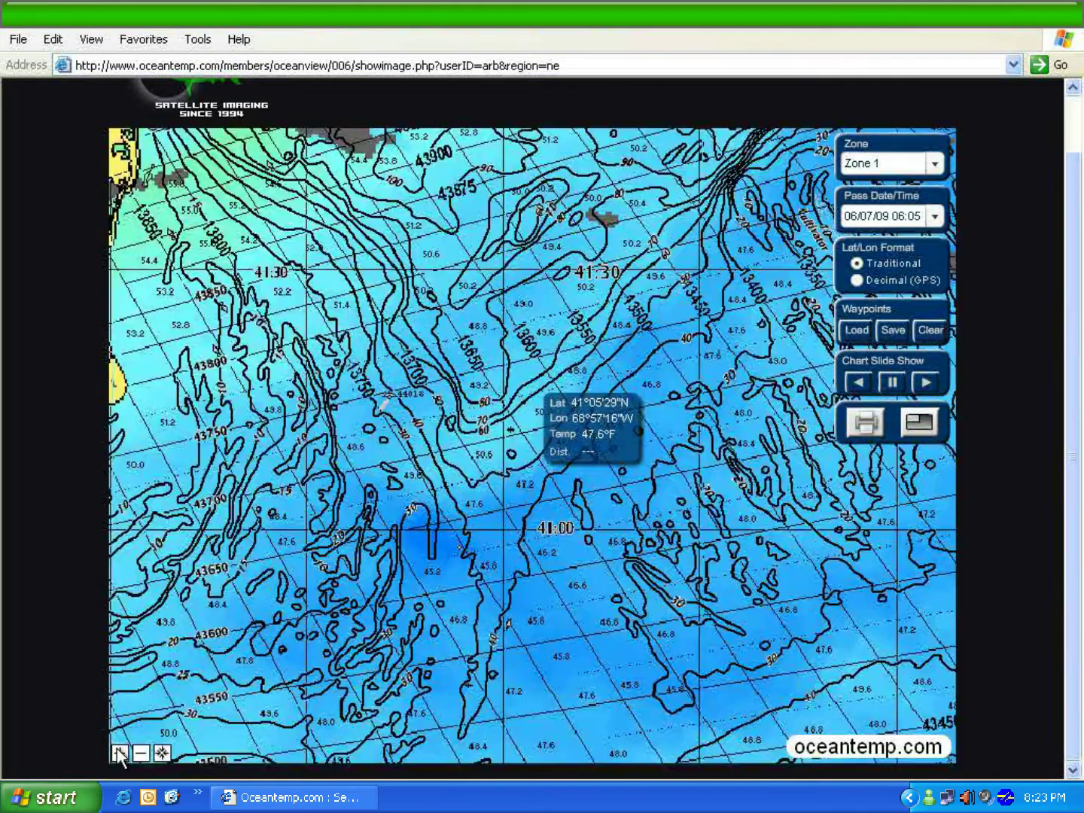
pyautogui.click(118, 752)
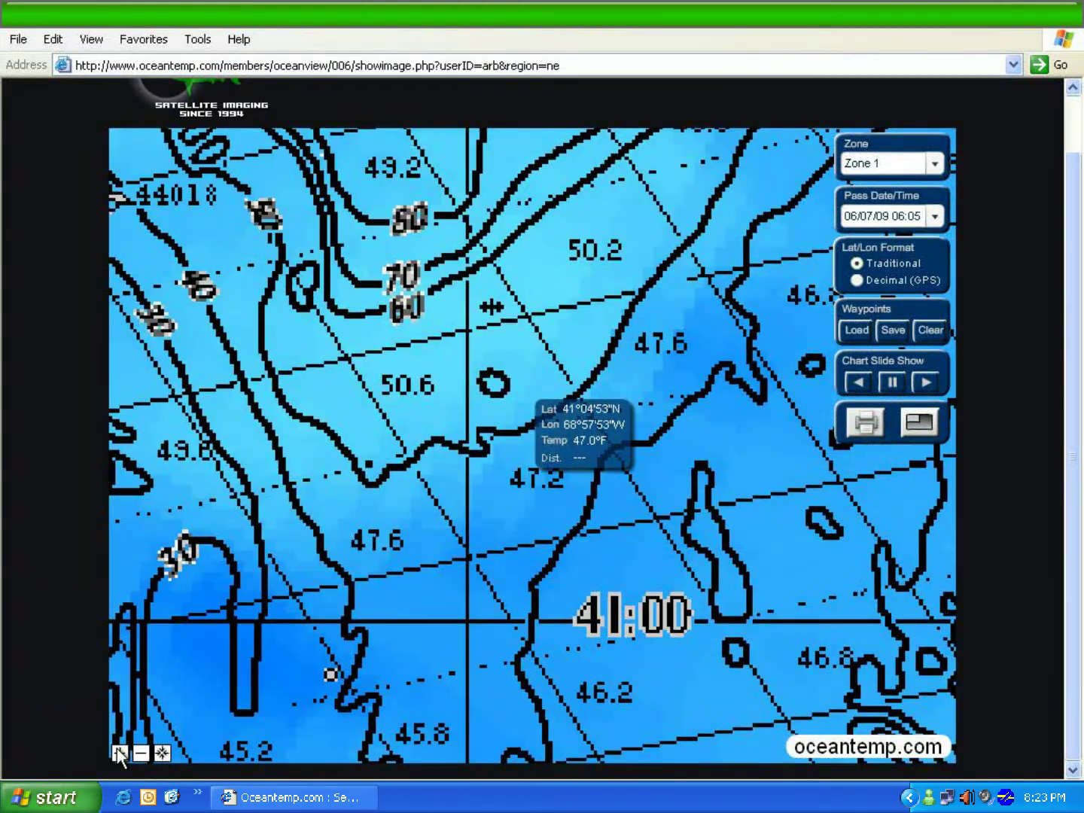
pyautogui.click(141, 751)
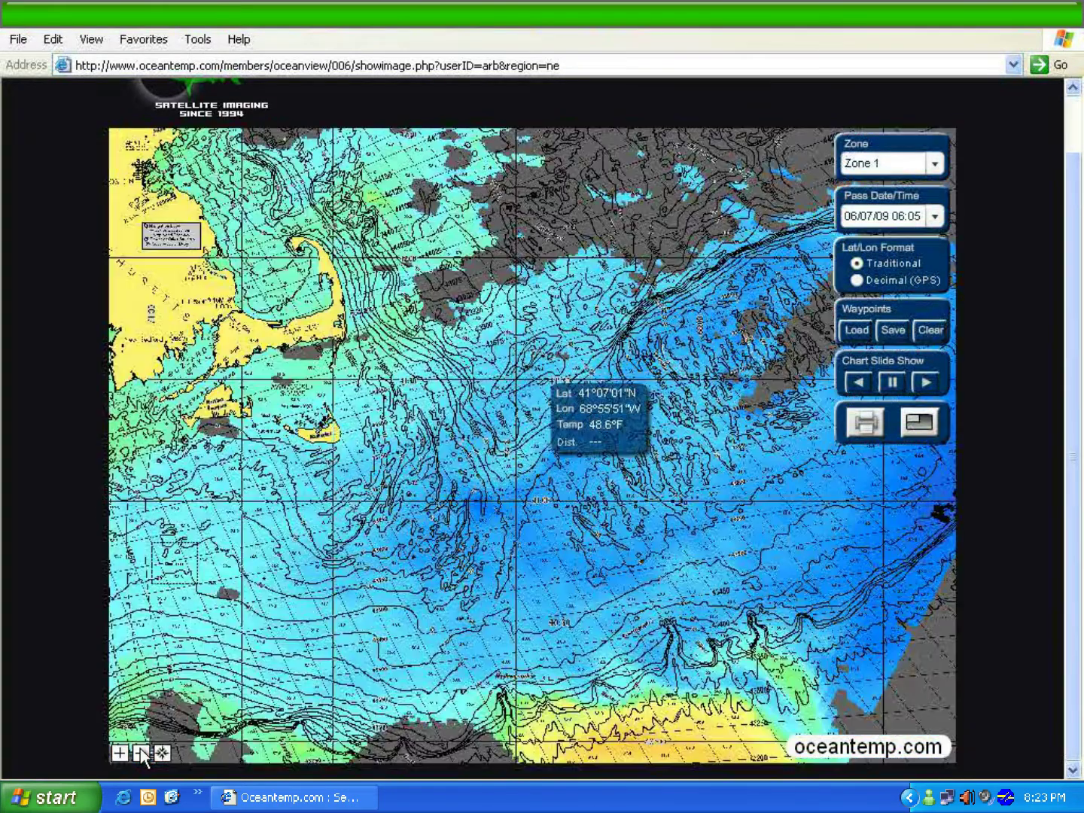
pyautogui.click(140, 748)
pyautogui.click(140, 748)
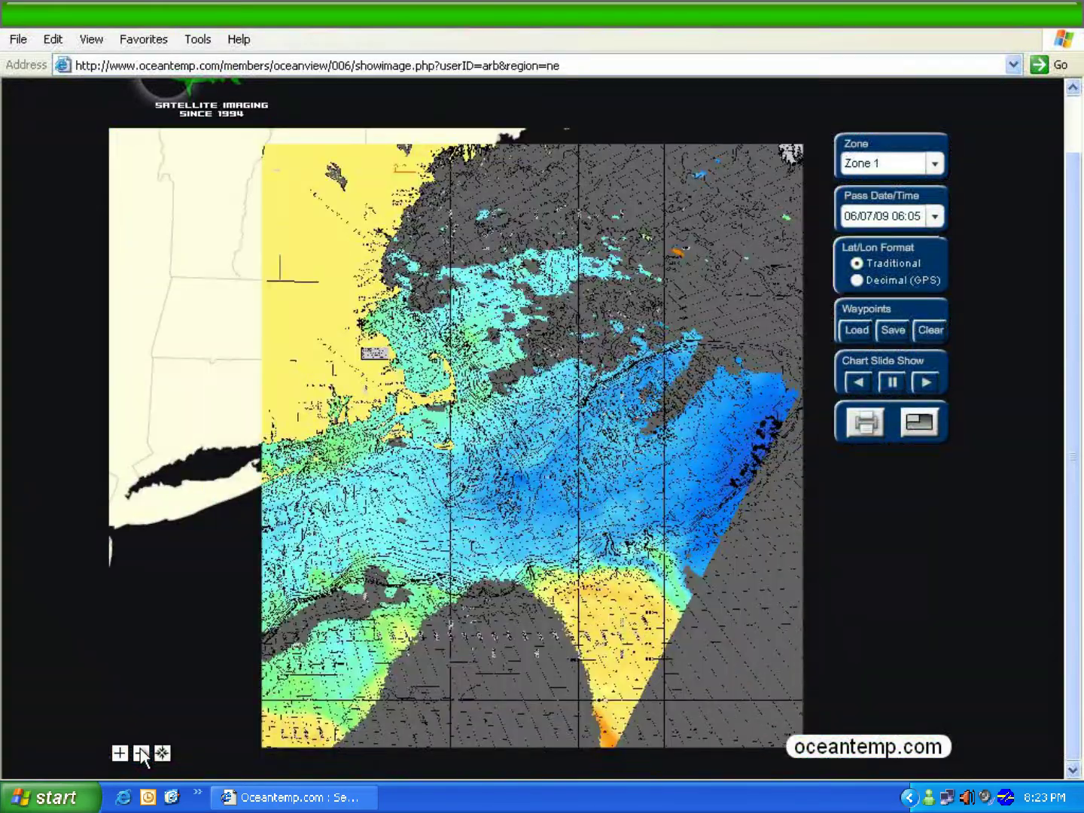
pyautogui.scroll(3, 540, 459)
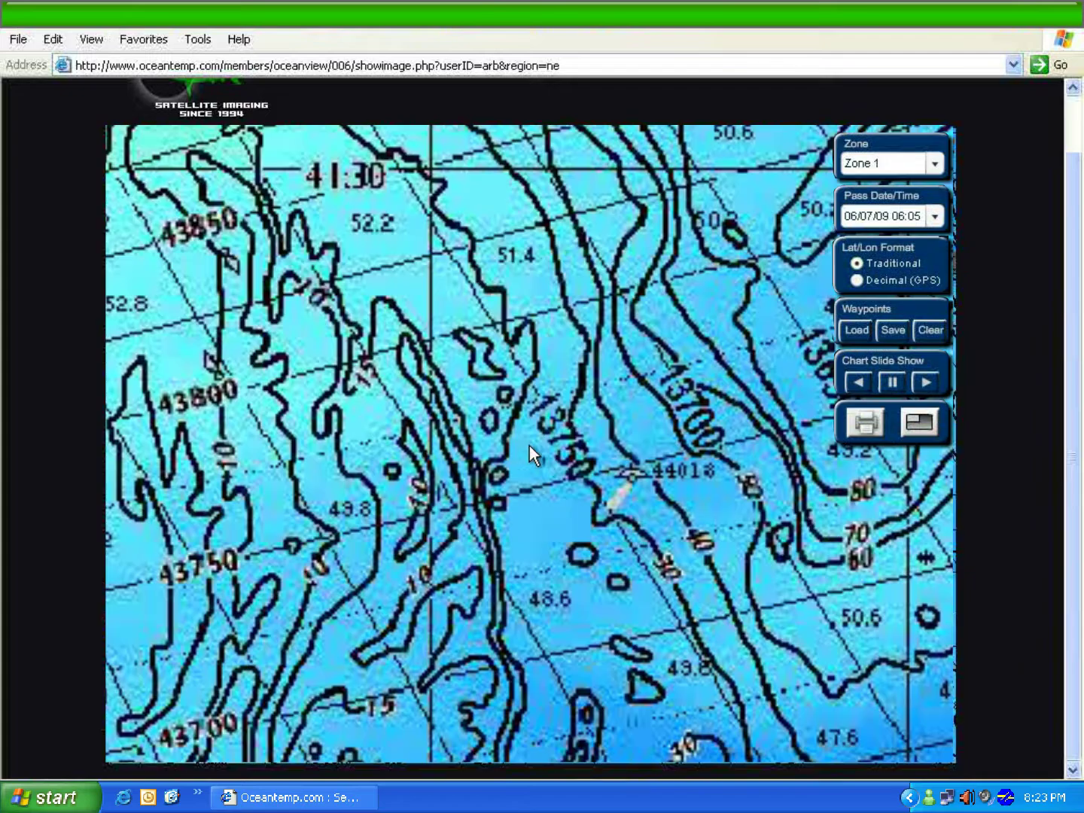
pyautogui.moveTo(477, 380); pyautogui.dragTo(546, 475)
pyautogui.scroll(-3, 540, 459)
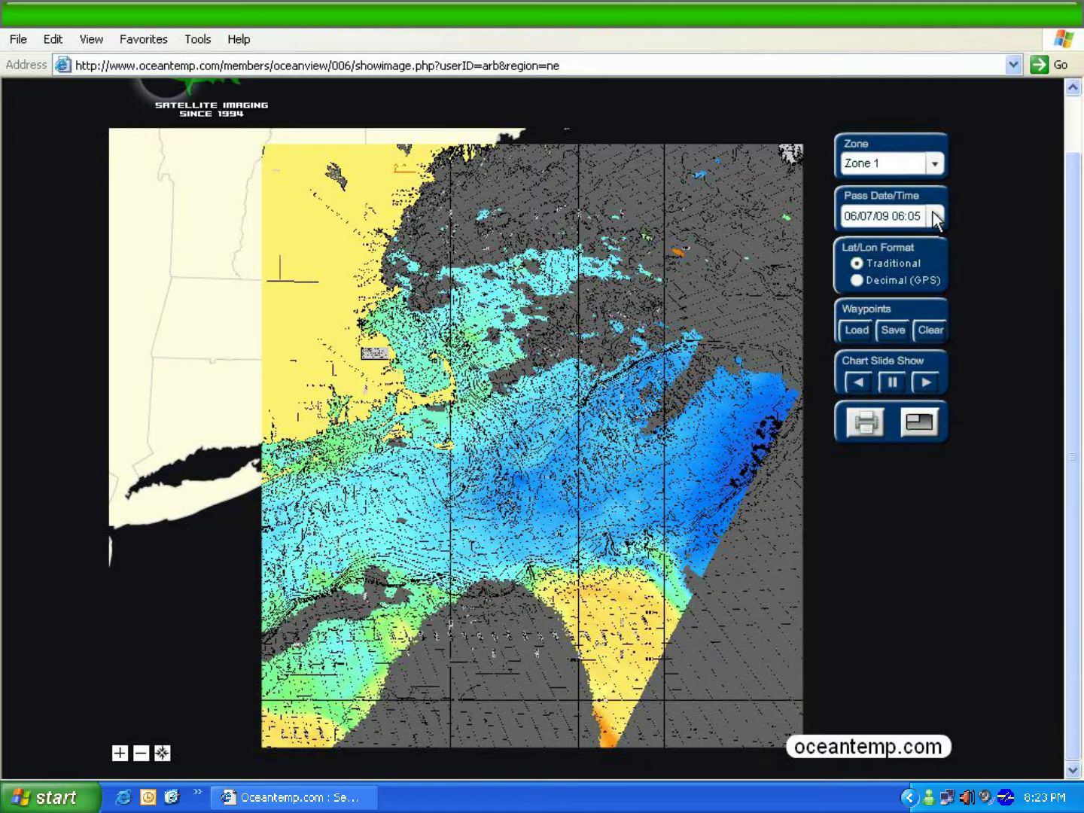
# Try the 06/02/09 18:06 and 06/07/09 06:05 passes, settling on 06/06/09 23:04
pyautogui.click(934, 216)
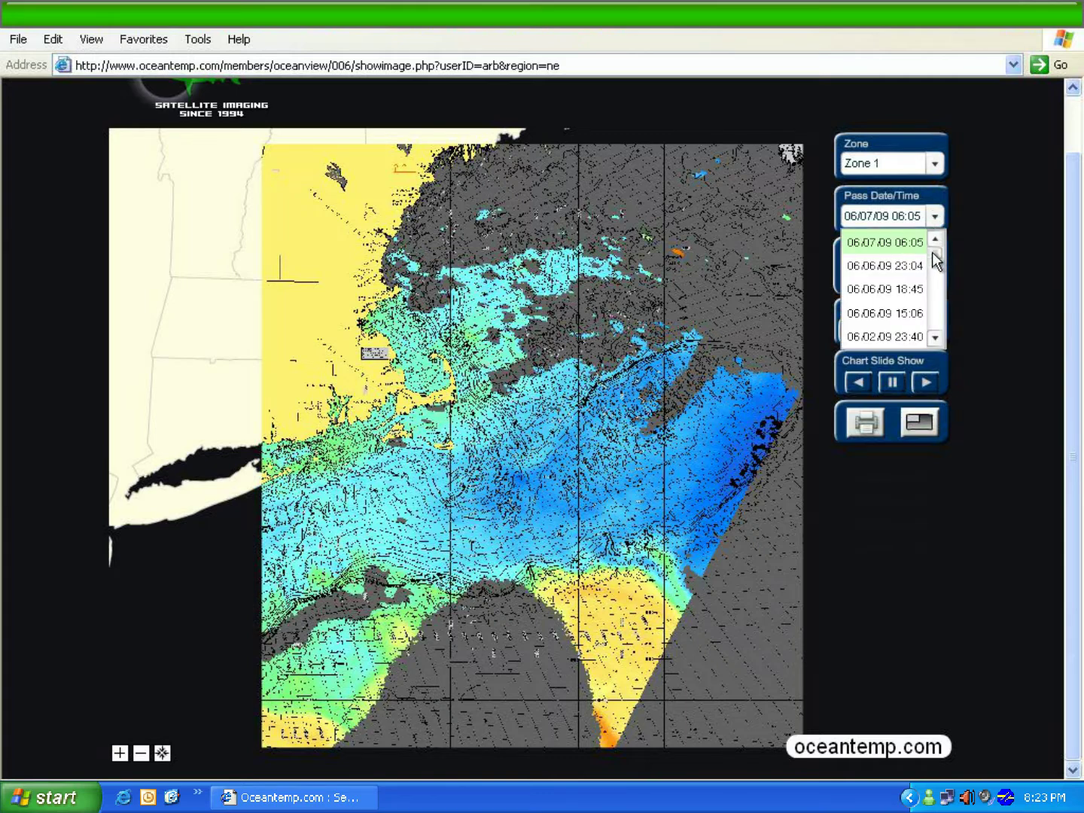
pyautogui.moveTo(932, 253)
pyautogui.mouseDown()
pyautogui.moveTo(931, 280)
pyautogui.moveTo(932, 256)
pyautogui.mouseUp()
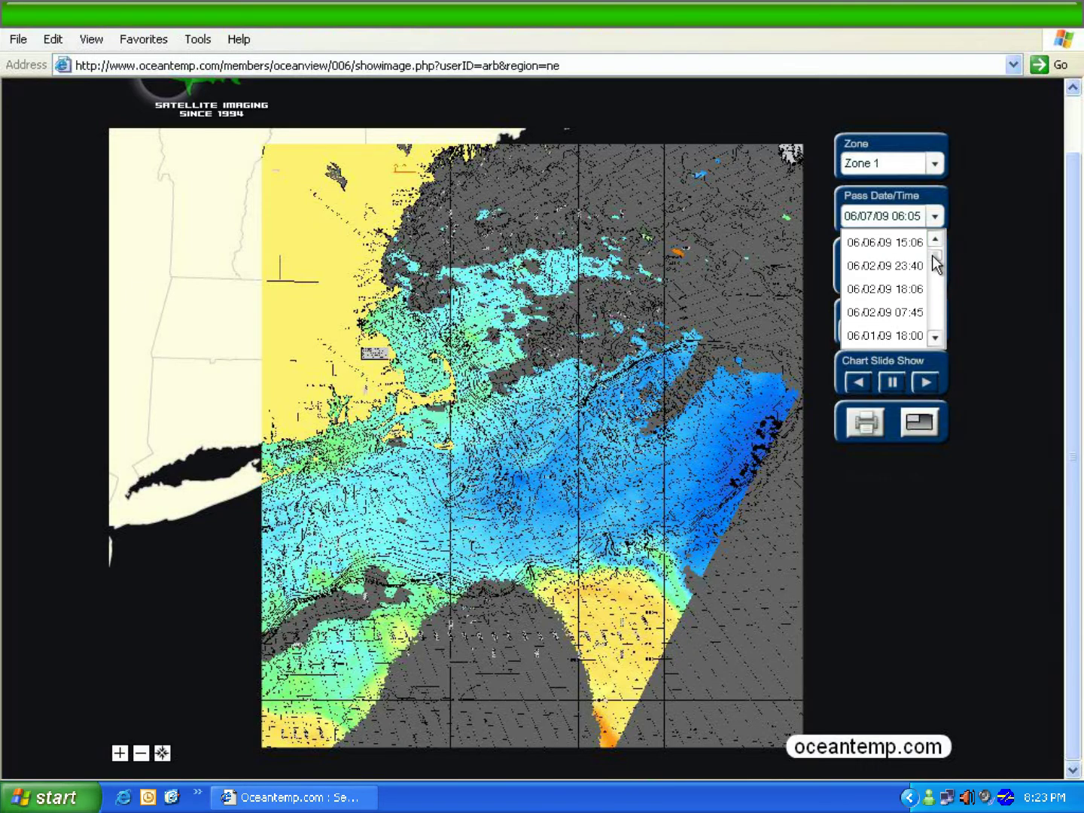
pyautogui.click(894, 290)
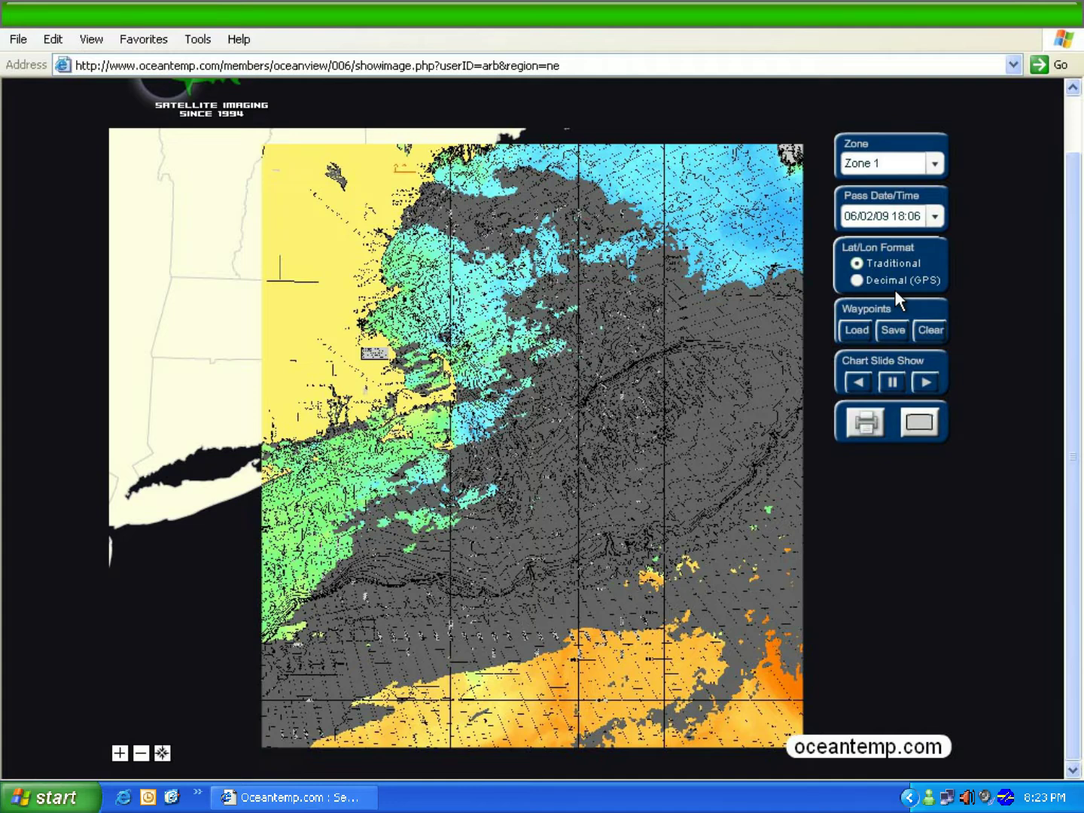
pyautogui.click(934, 216)
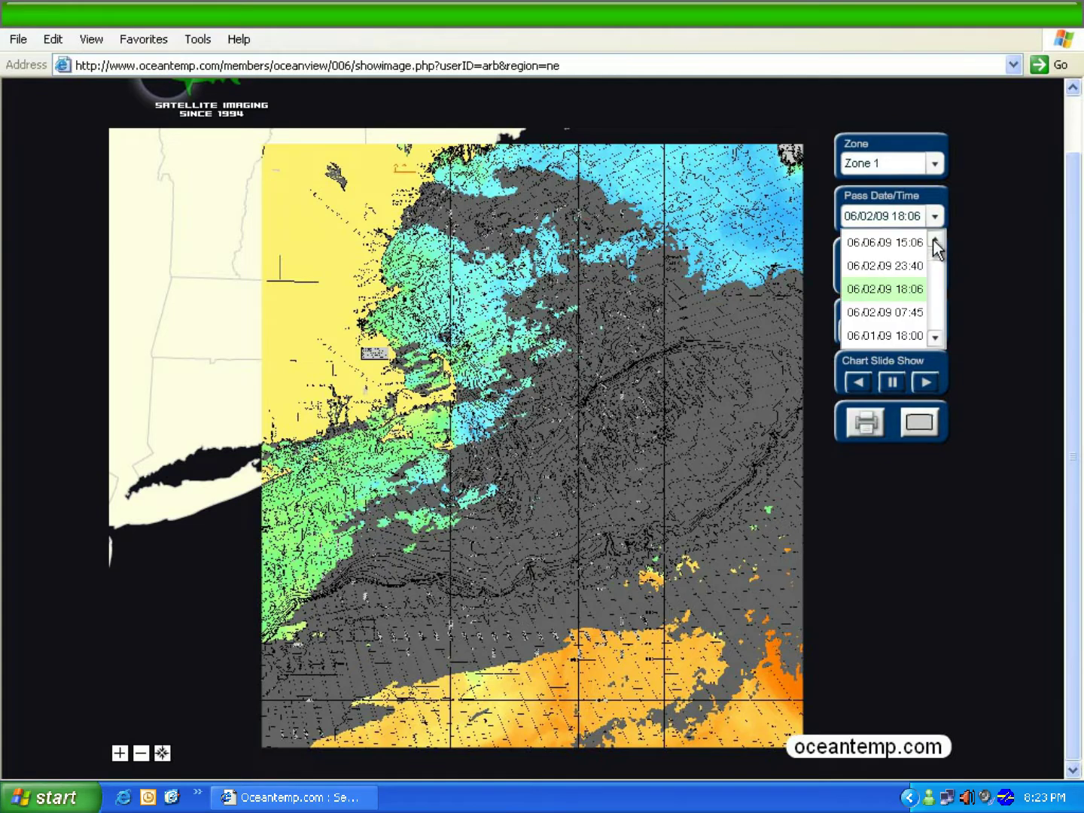
pyautogui.moveTo(934, 256); pyautogui.dragTo(933, 249)
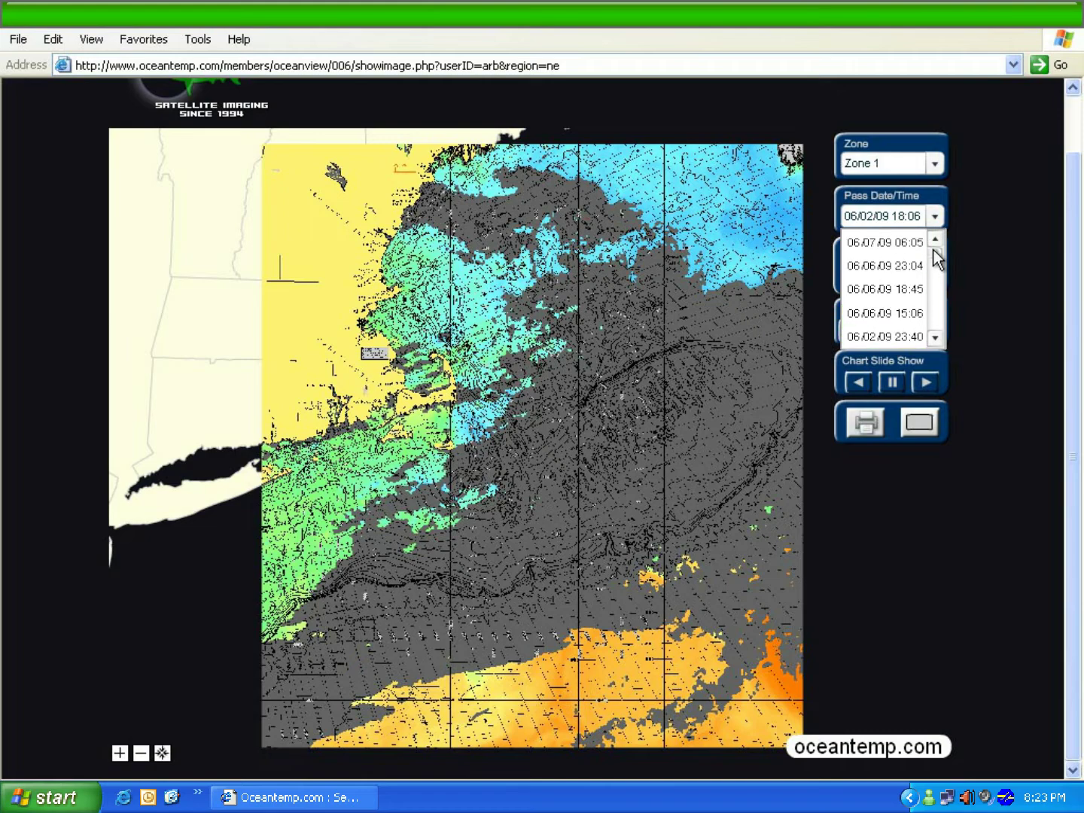
pyautogui.click(900, 242)
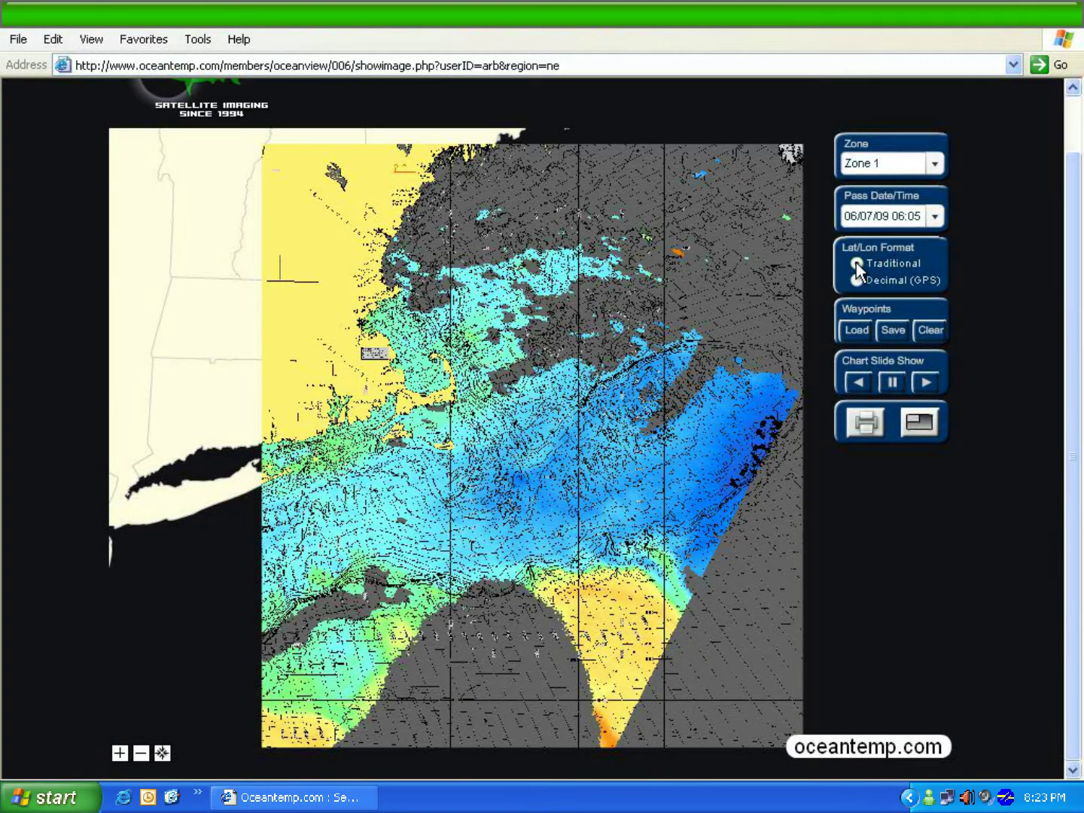
pyautogui.moveTo(546, 443)
pyautogui.moveTo(667, 430)
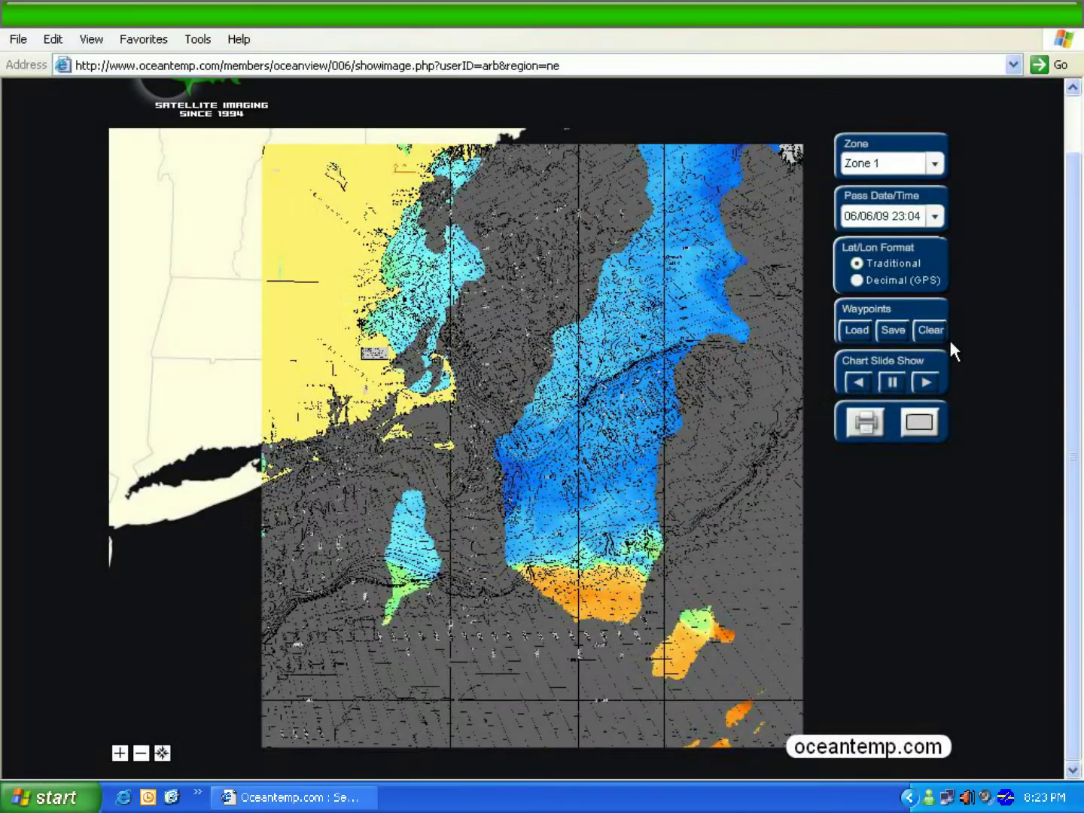
pyautogui.moveTo(458, 395)
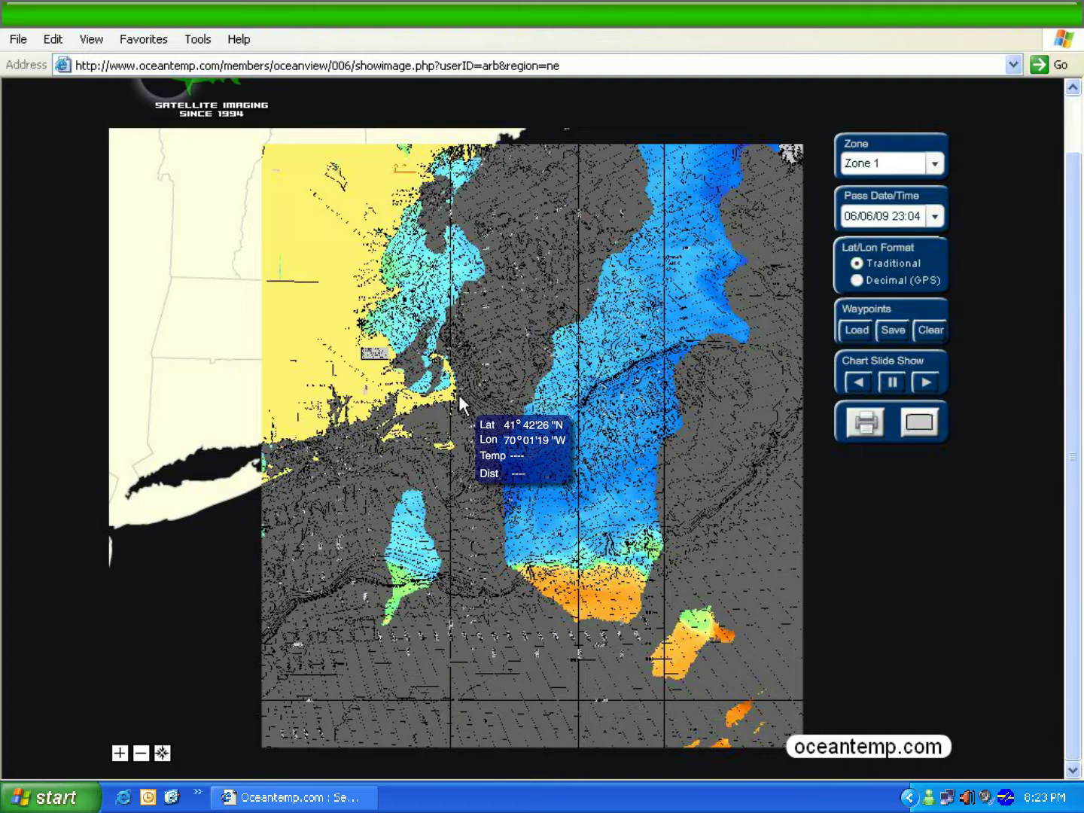
# Place waypoint 1 on the chart and show the waypoint table
pyautogui.click(458, 396)
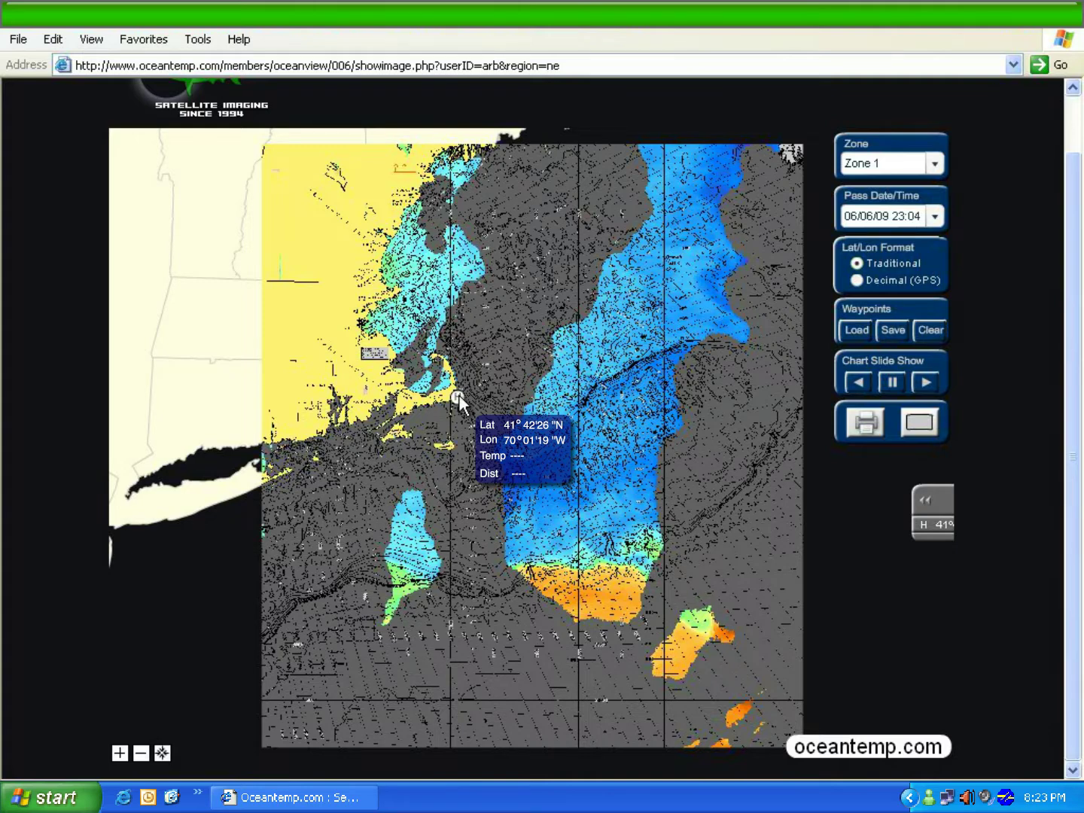
pyautogui.click(565, 437)
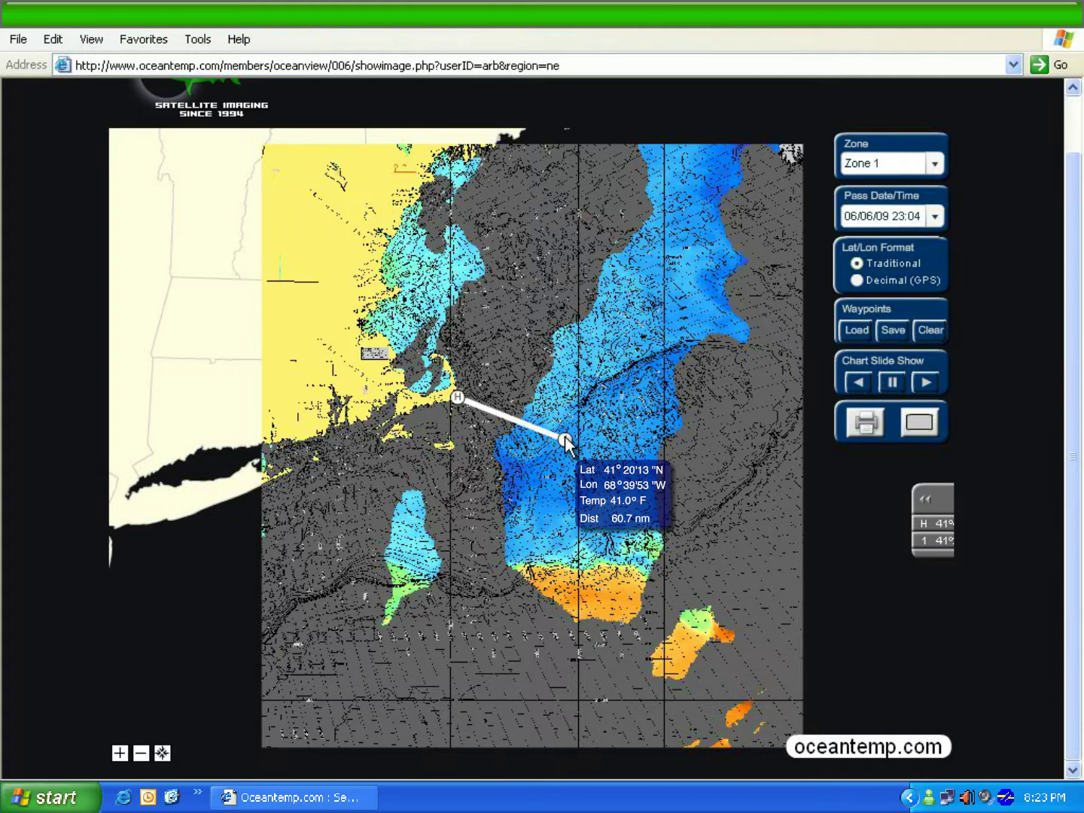
pyautogui.click(924, 495)
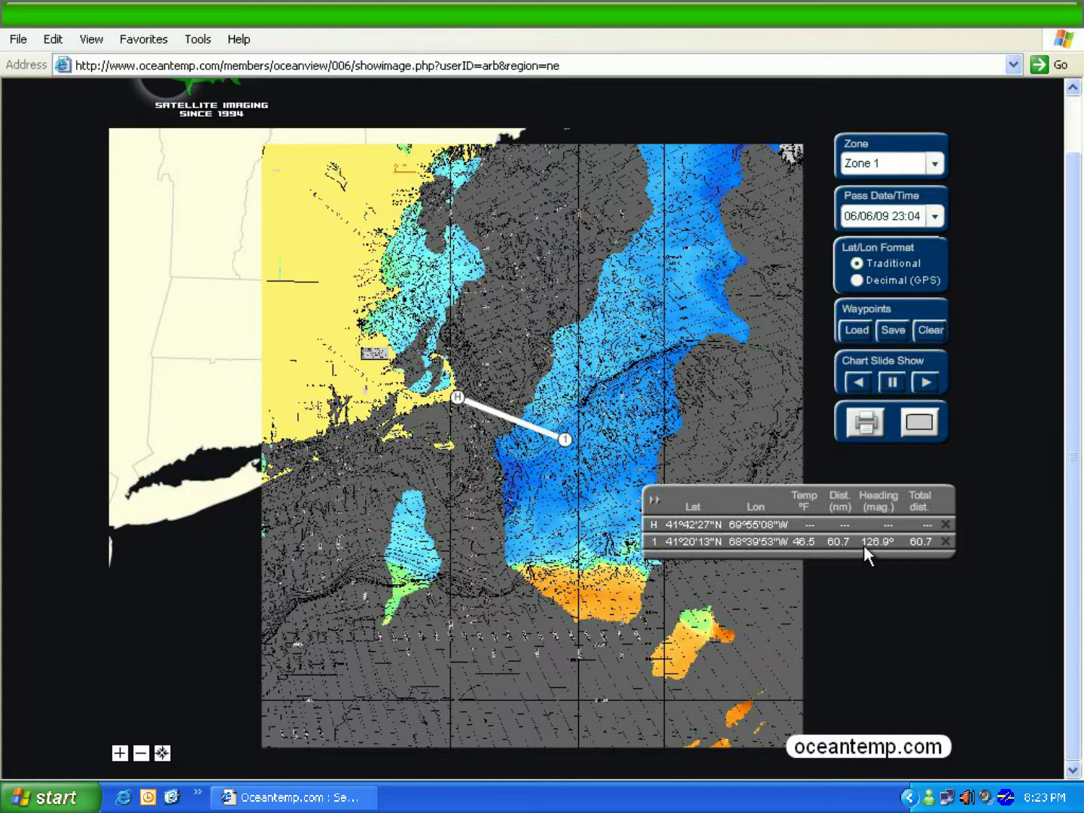
# Add waypoint 2 northeast of waypoint 1 and redisplay the 110.0 nm route table
pyautogui.click(654, 496)
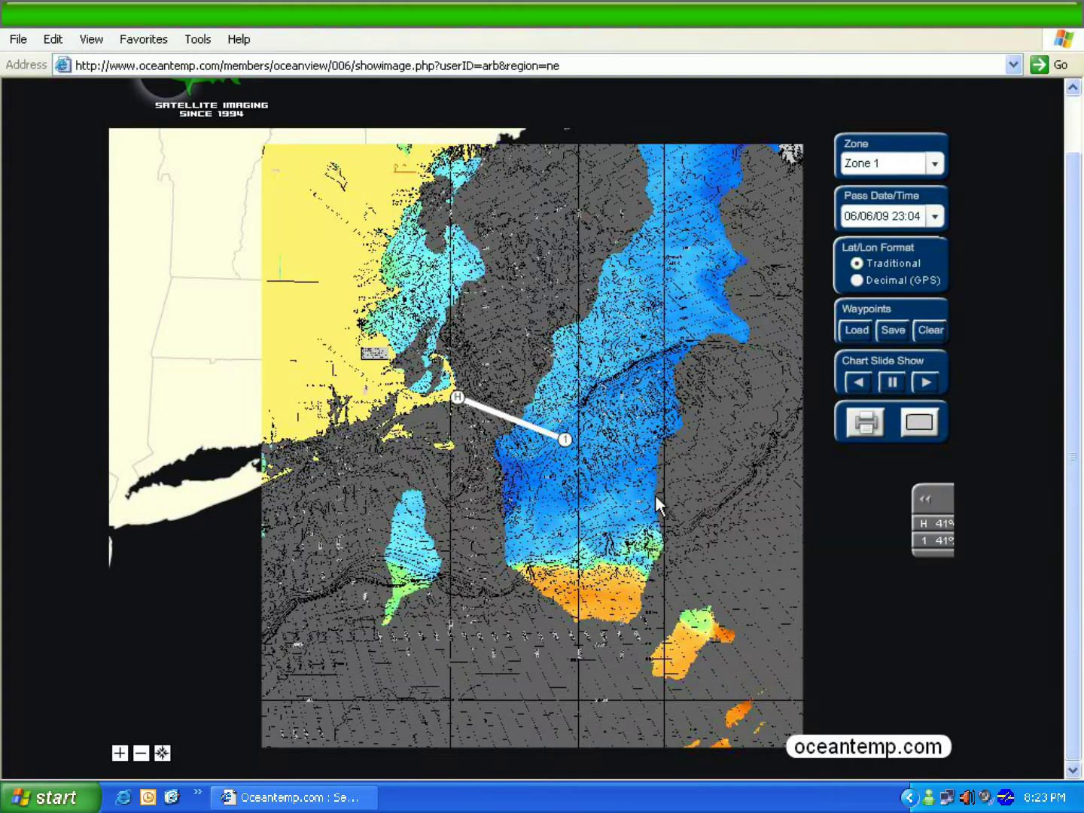
pyautogui.click(653, 410)
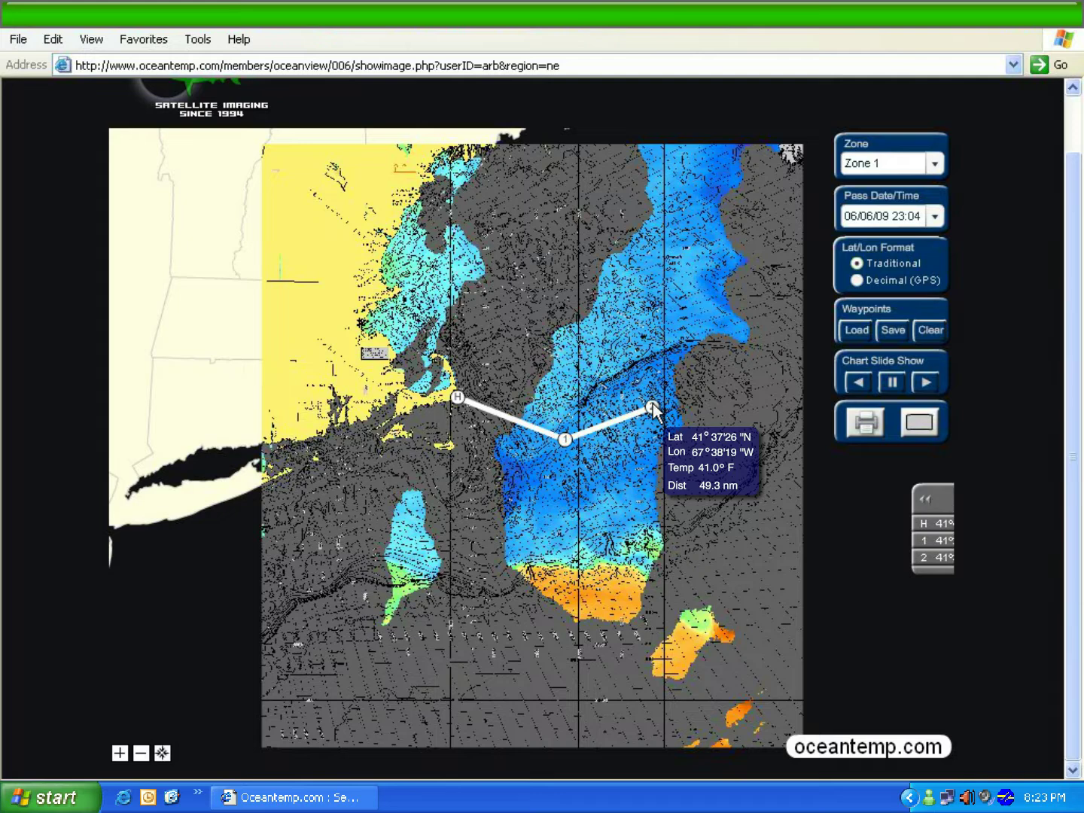
pyautogui.click(925, 499)
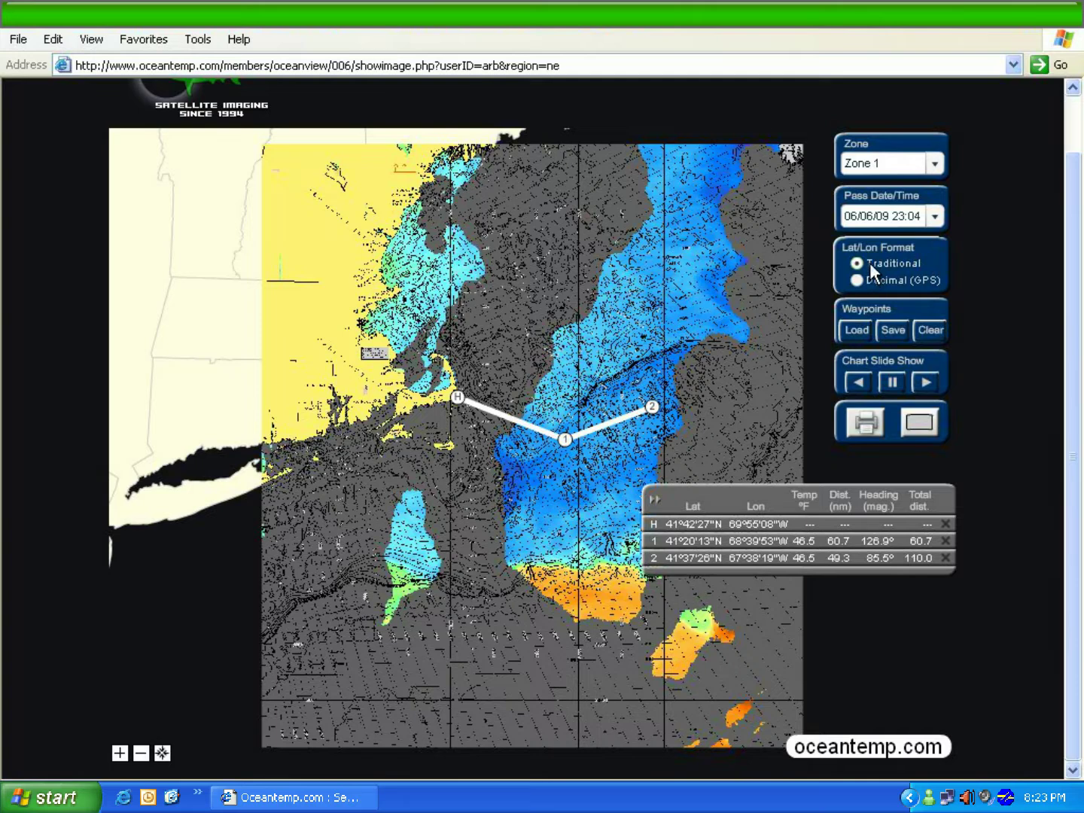
# Save the current H-1-2 waypoint set as 'New Trip'
pyautogui.click(891, 332)
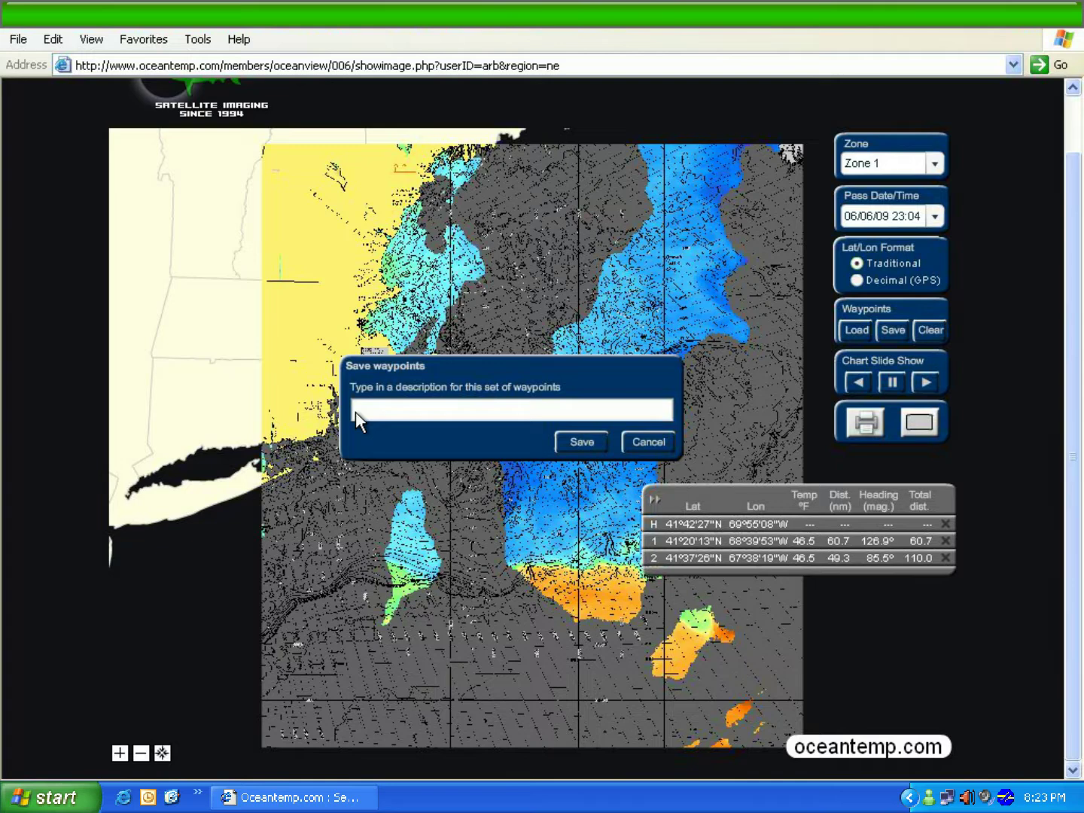
pyautogui.write('New Trip')
pyautogui.click(581, 441)
# Load the bfin waypoint set, then reload the New Trip set
pyautogui.click(856, 331)
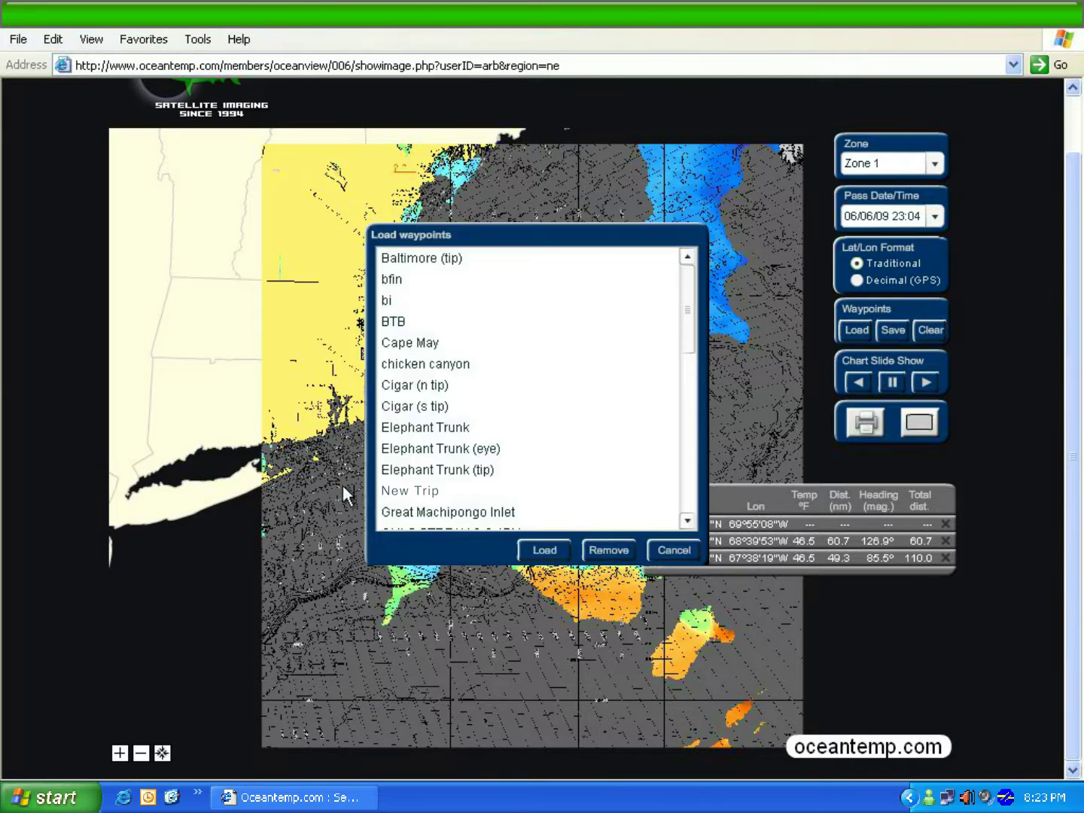
pyautogui.click(409, 279)
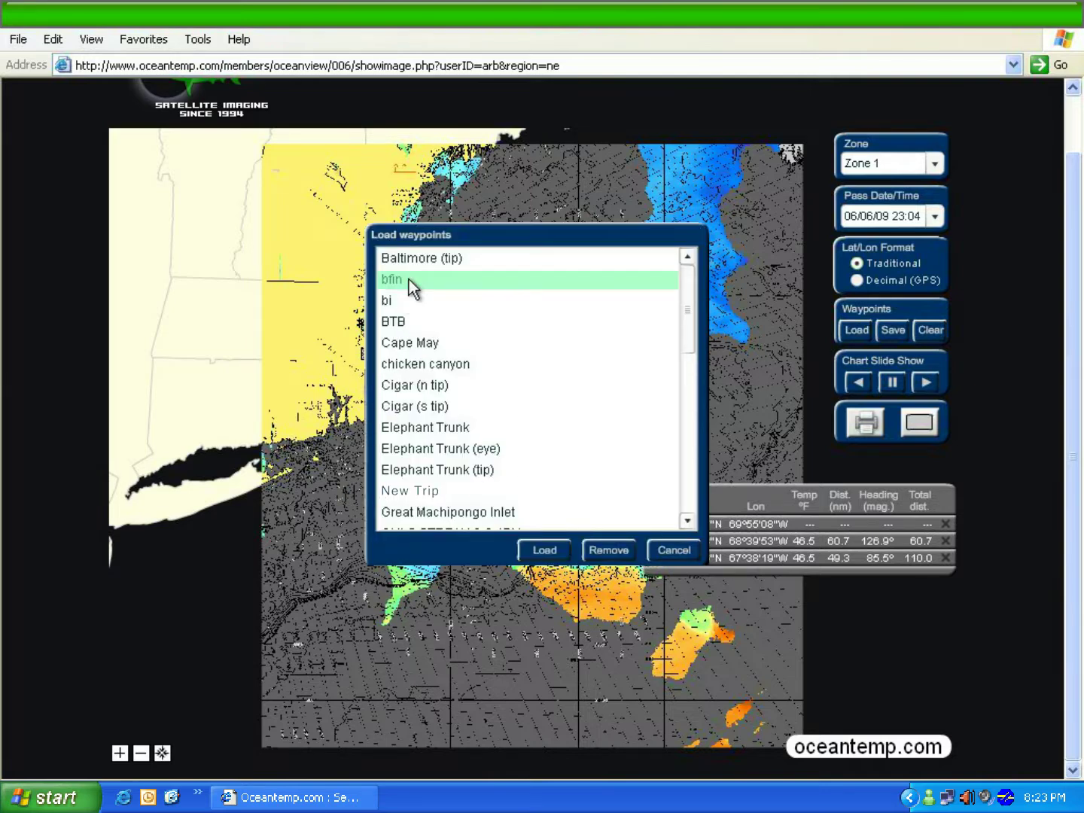
pyautogui.click(543, 550)
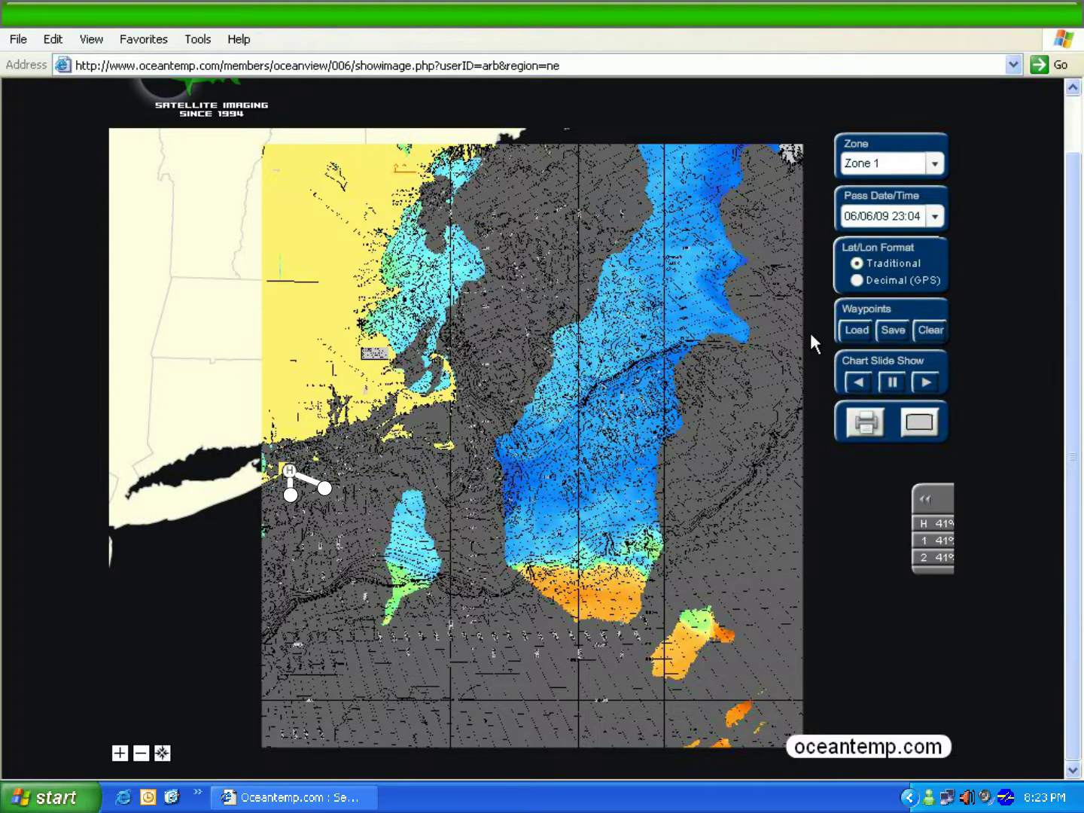
pyautogui.click(857, 331)
pyautogui.click(436, 488)
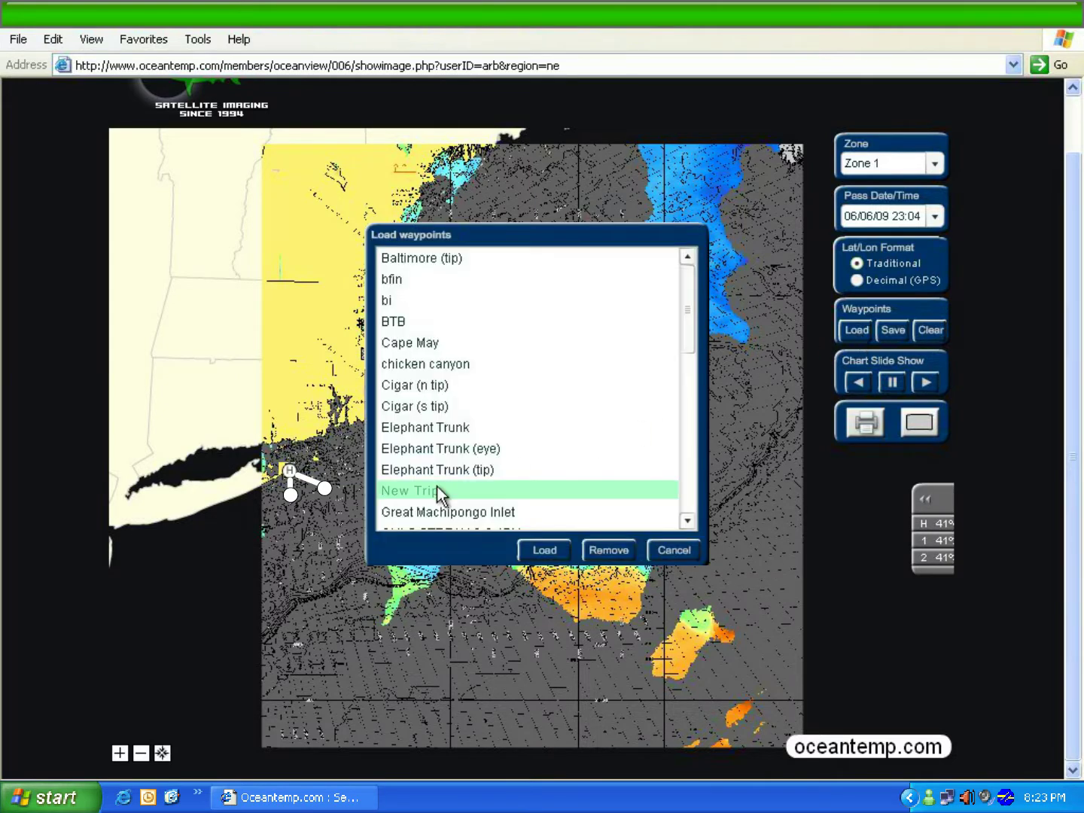
pyautogui.click(537, 546)
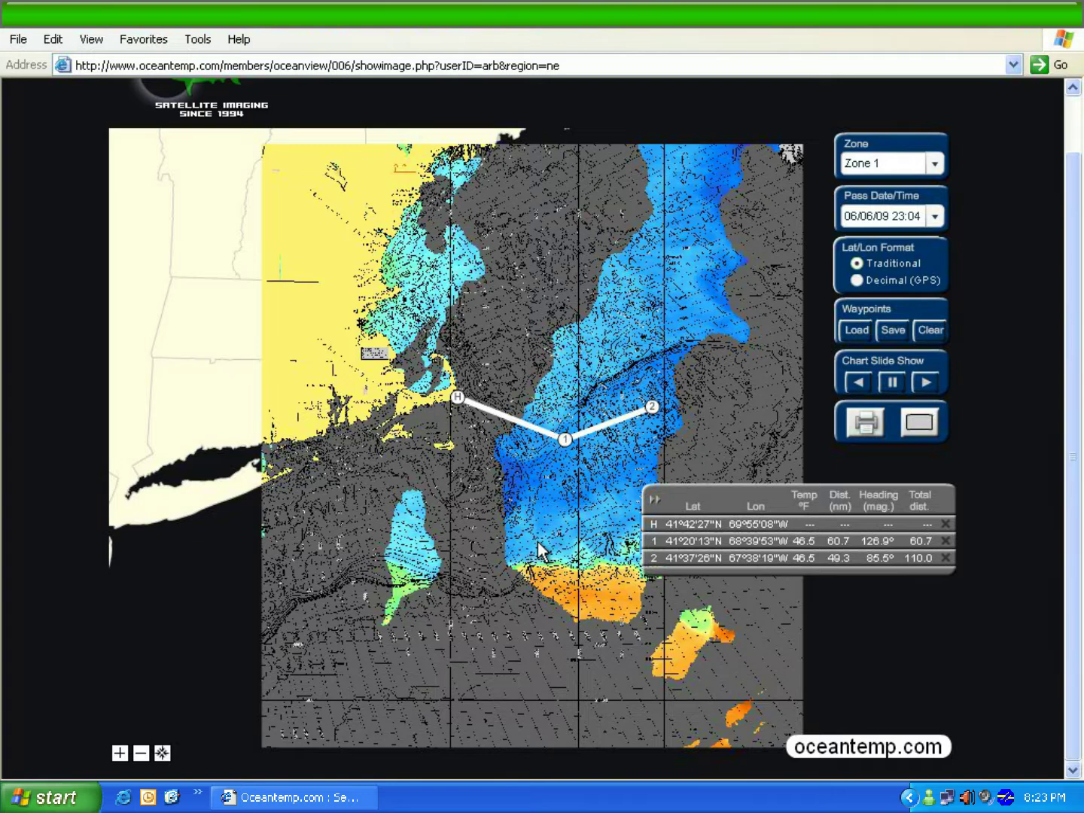
# Delete waypoints 2 and 1, then clear all waypoints from the chart
pyautogui.click(945, 558)
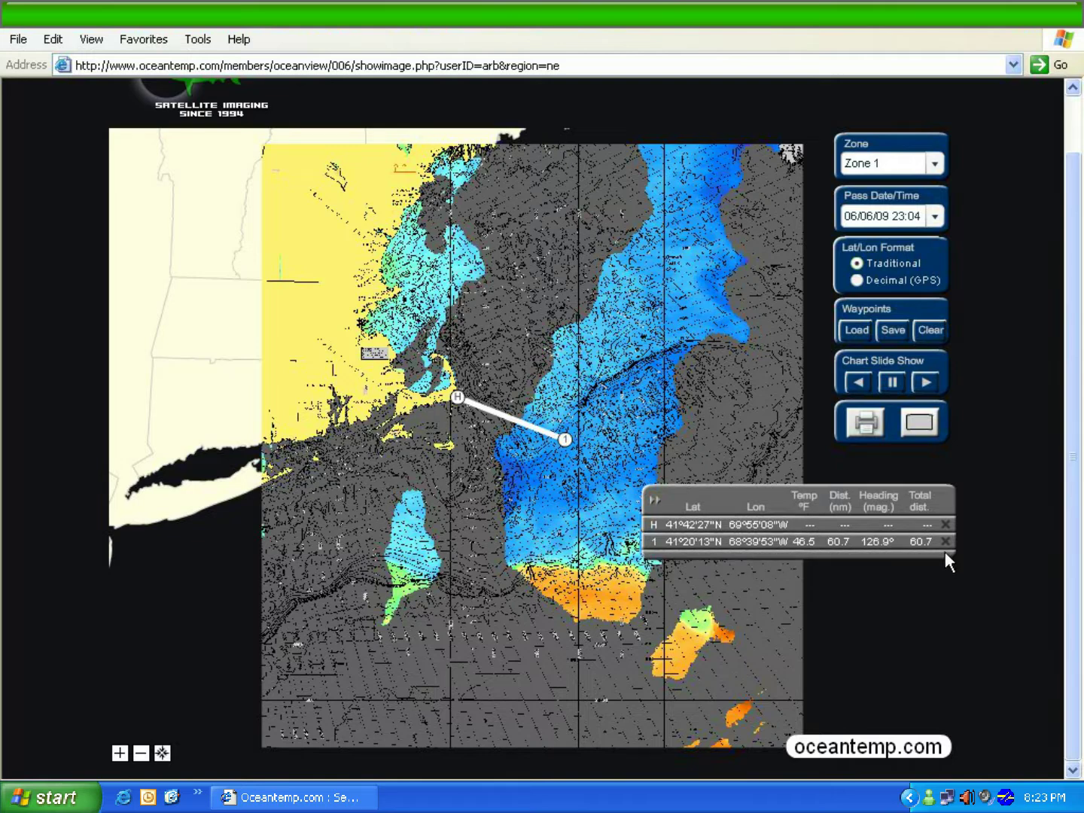
pyautogui.click(946, 541)
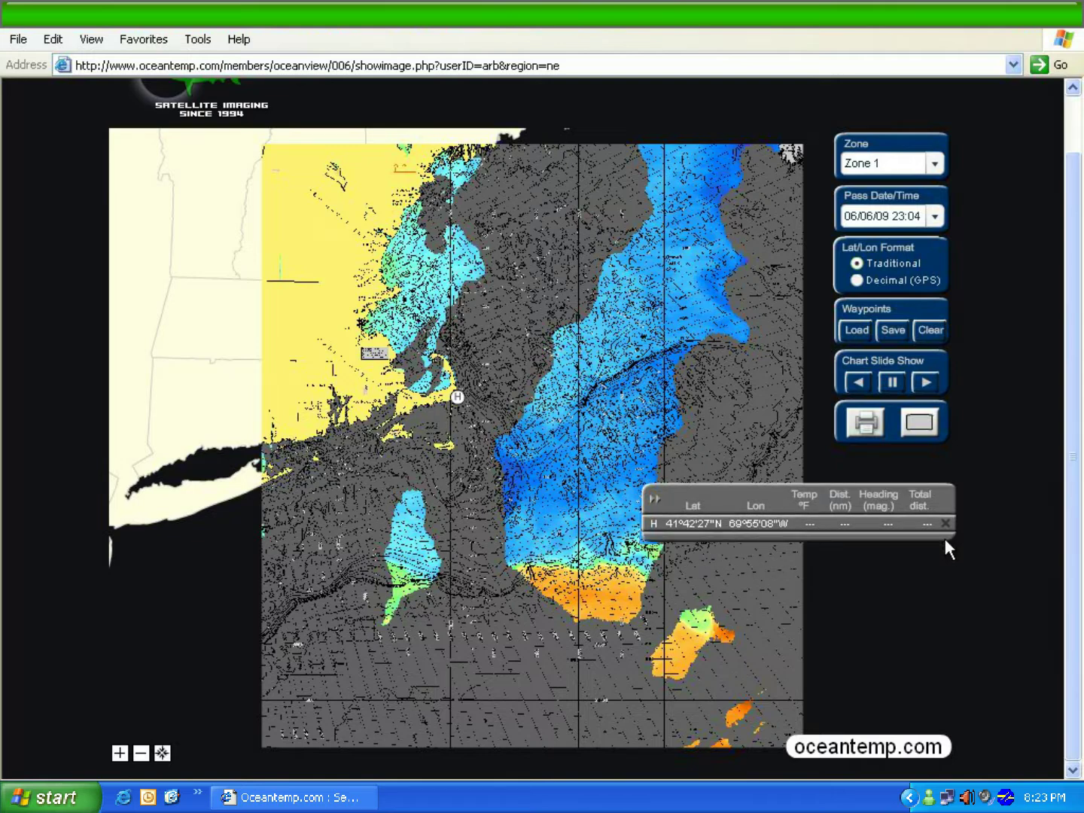
pyautogui.click(928, 331)
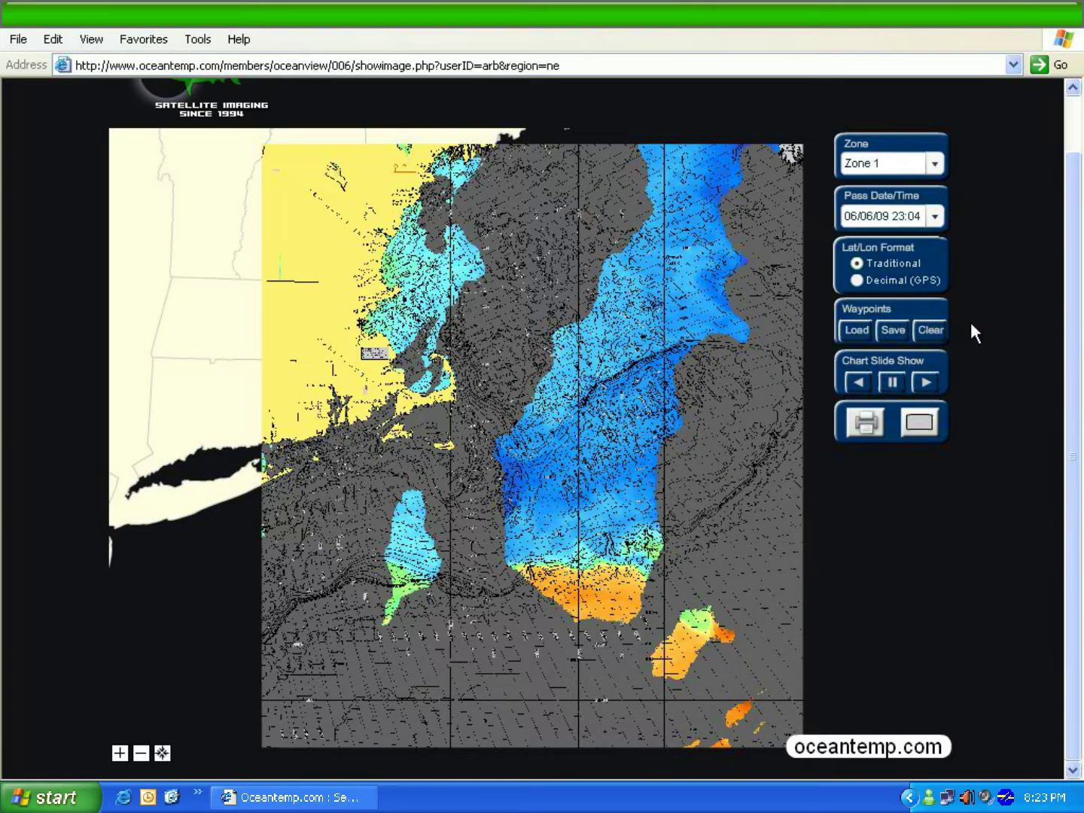
# Advance the Chart Slide Show twice, then step back three chart passes
pyautogui.click(923, 382)
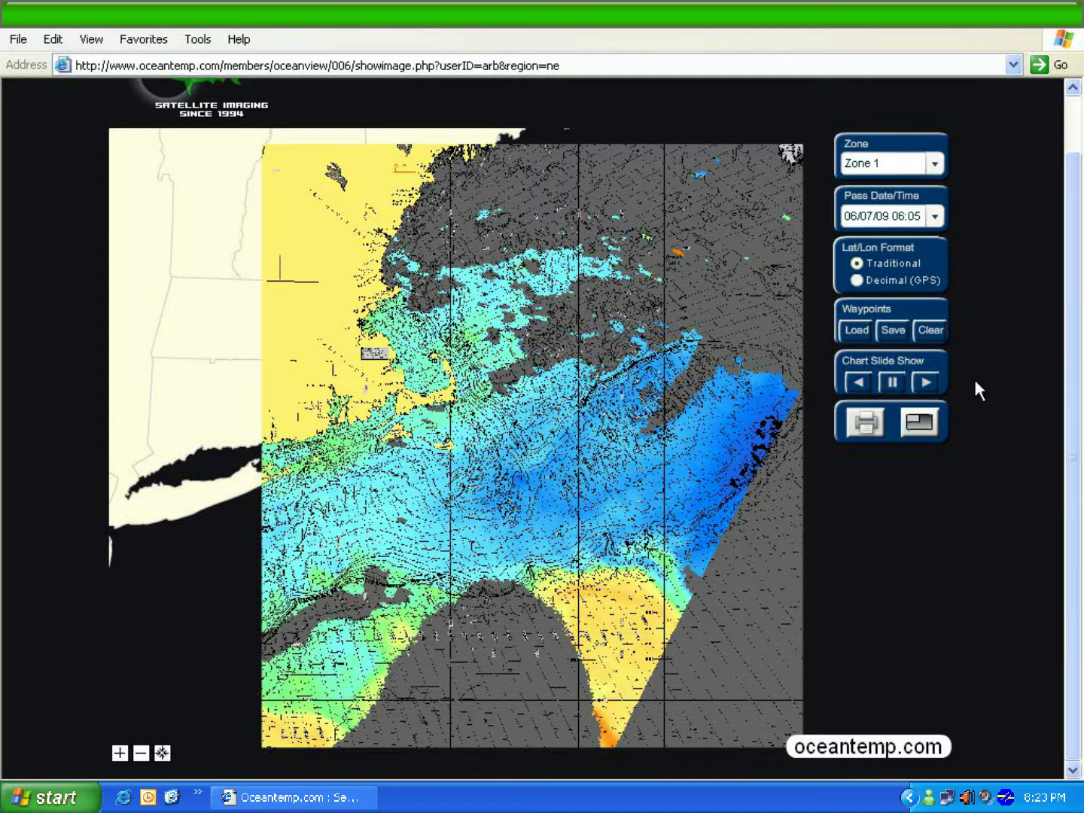
pyautogui.click(924, 381)
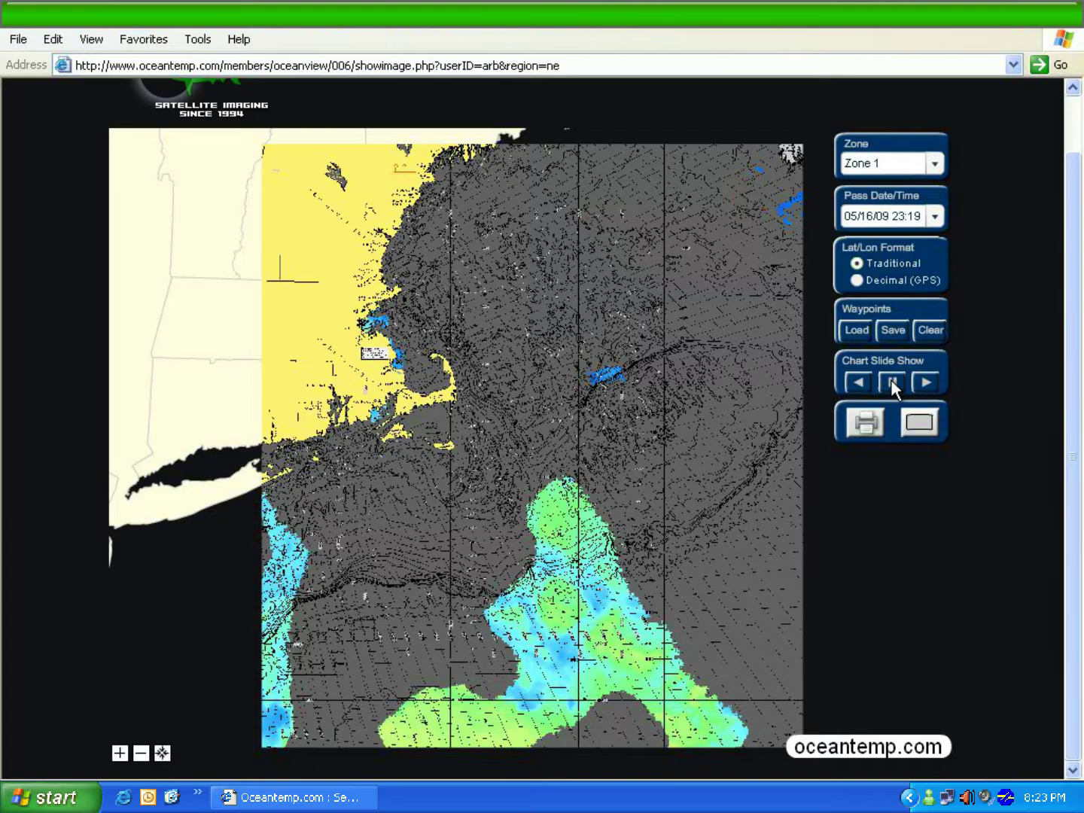
pyautogui.click(854, 381)
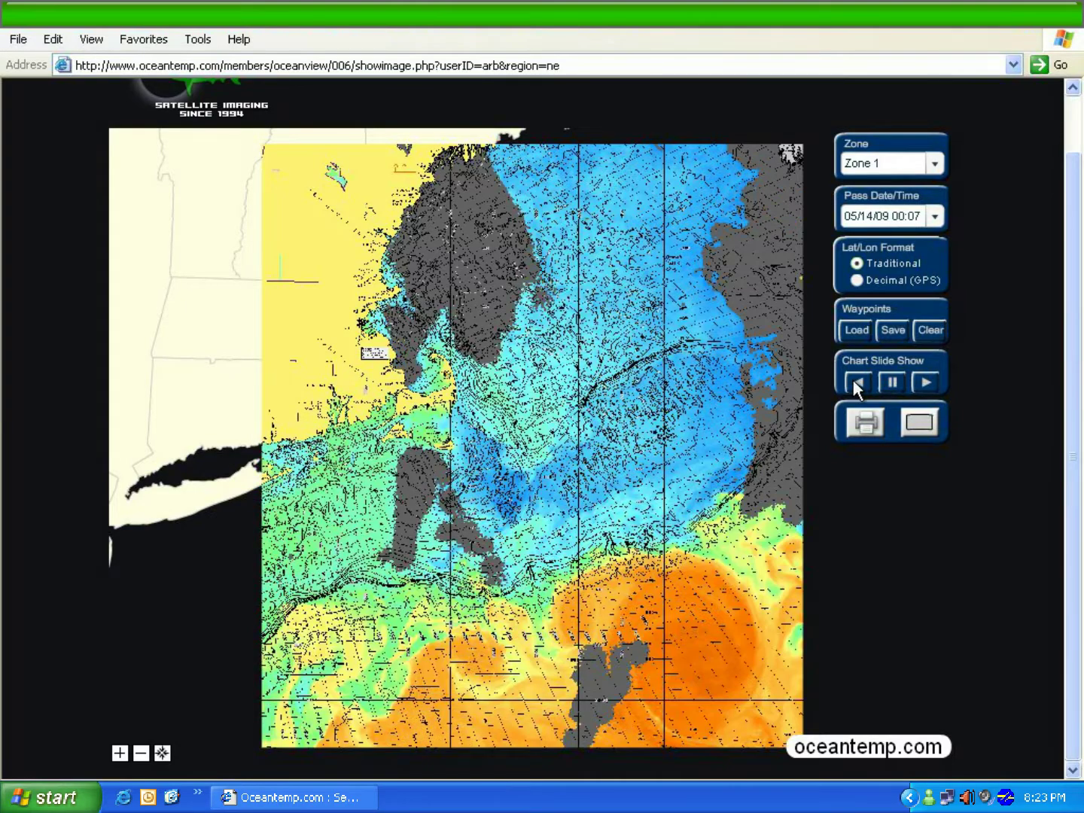
pyautogui.click(854, 382)
pyautogui.click(853, 381)
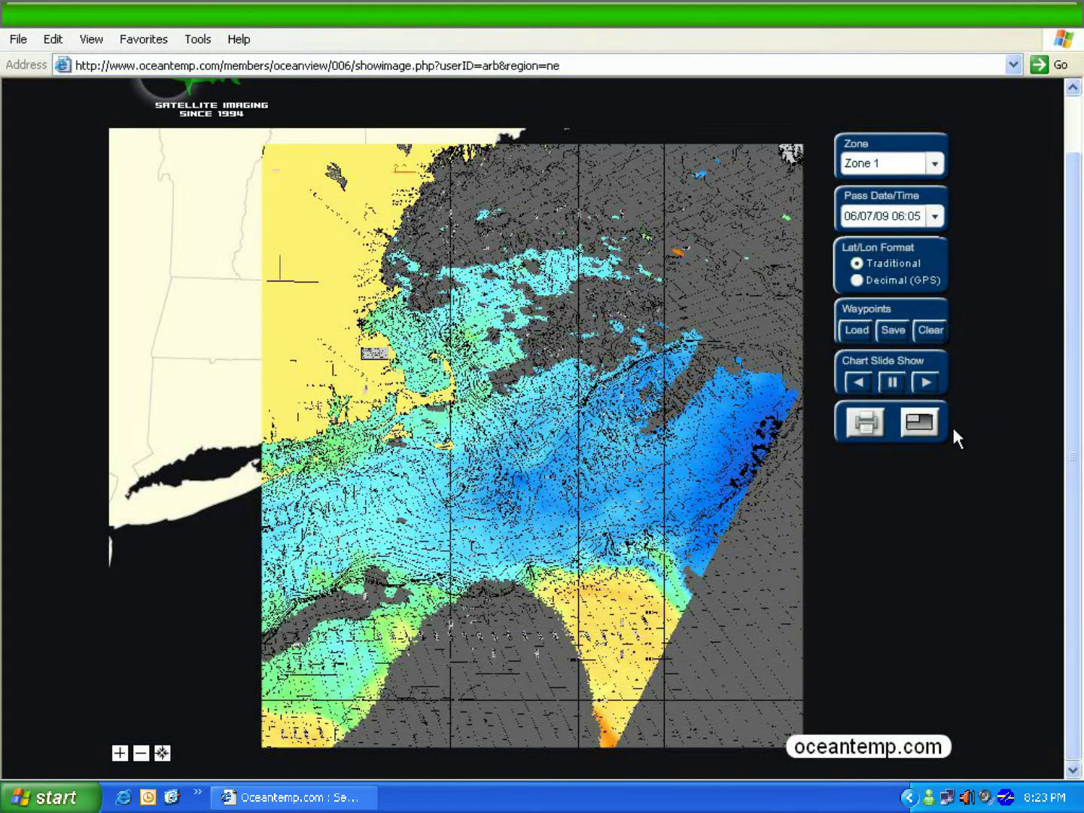
pyautogui.click(920, 425)
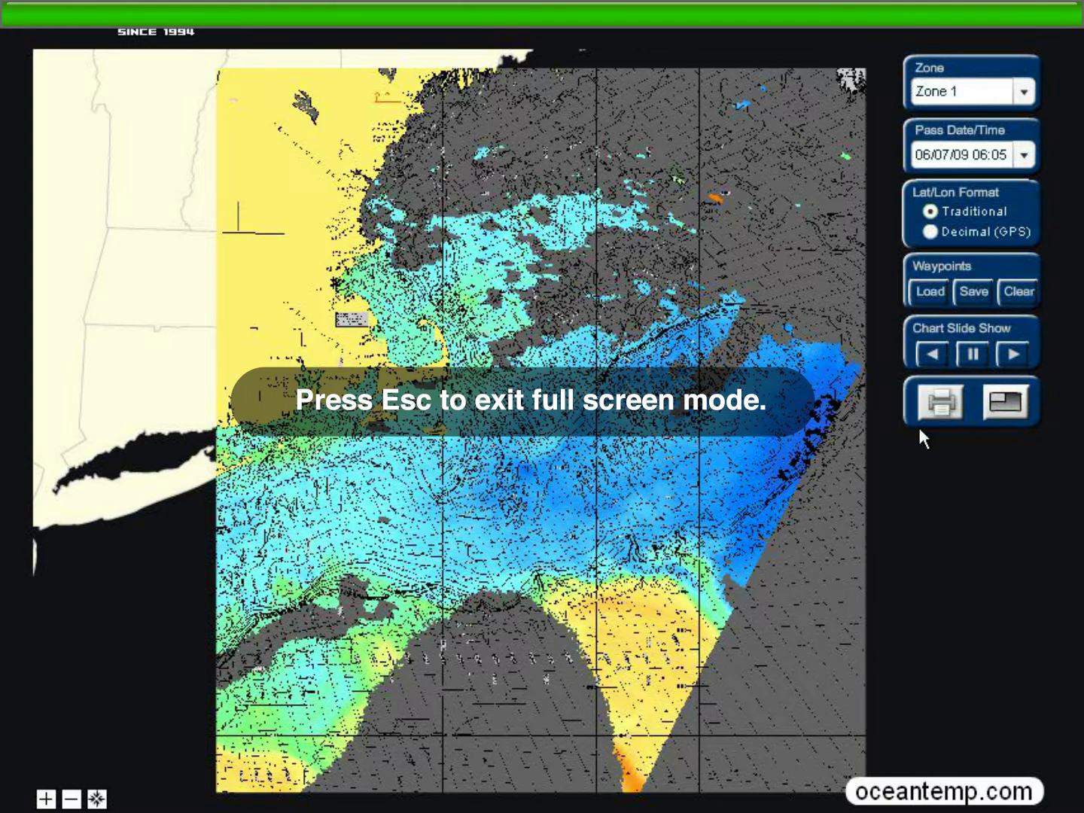
pyautogui.click(1005, 402)
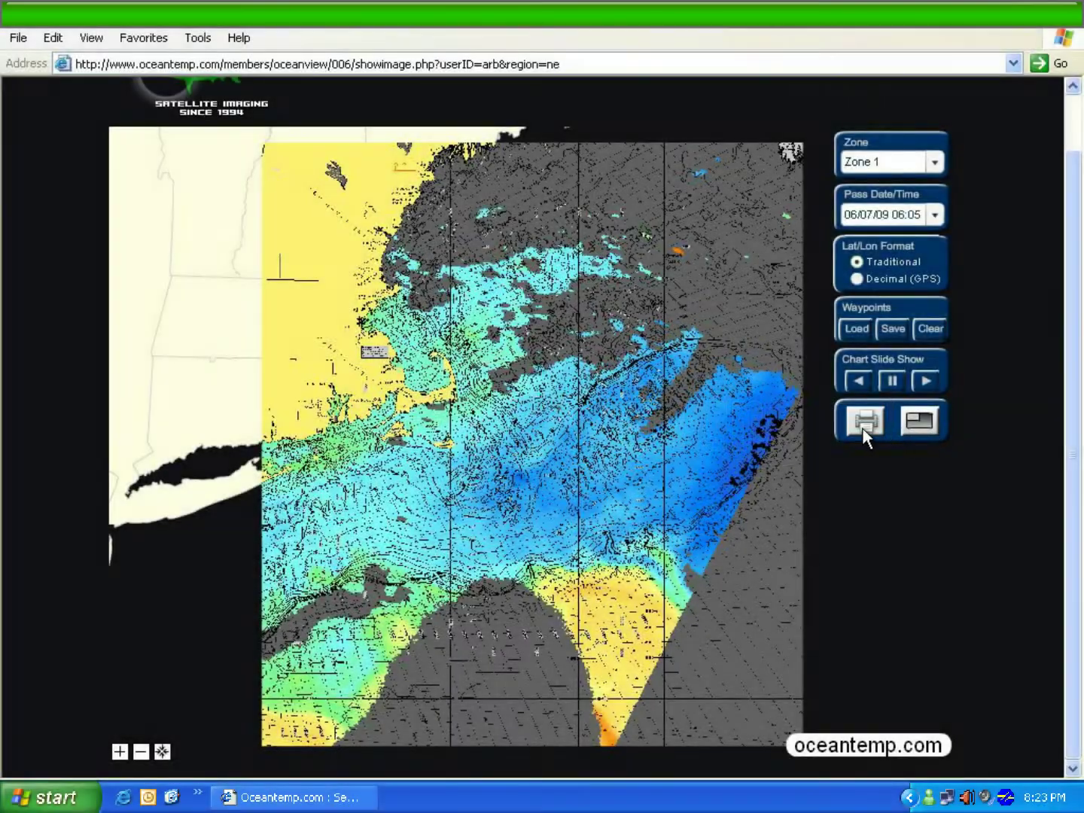
# Open the Print dialog and set the printer preferences to Landscape orientation
pyautogui.click(862, 429)
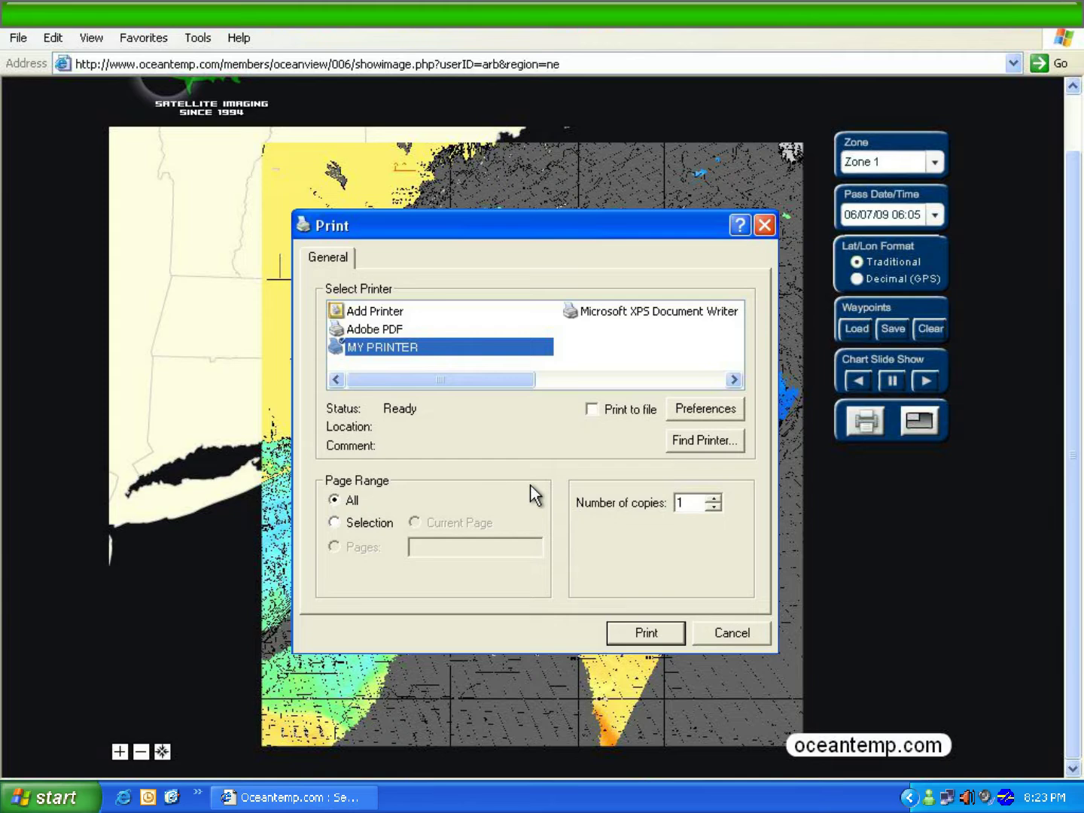
pyautogui.click(695, 405)
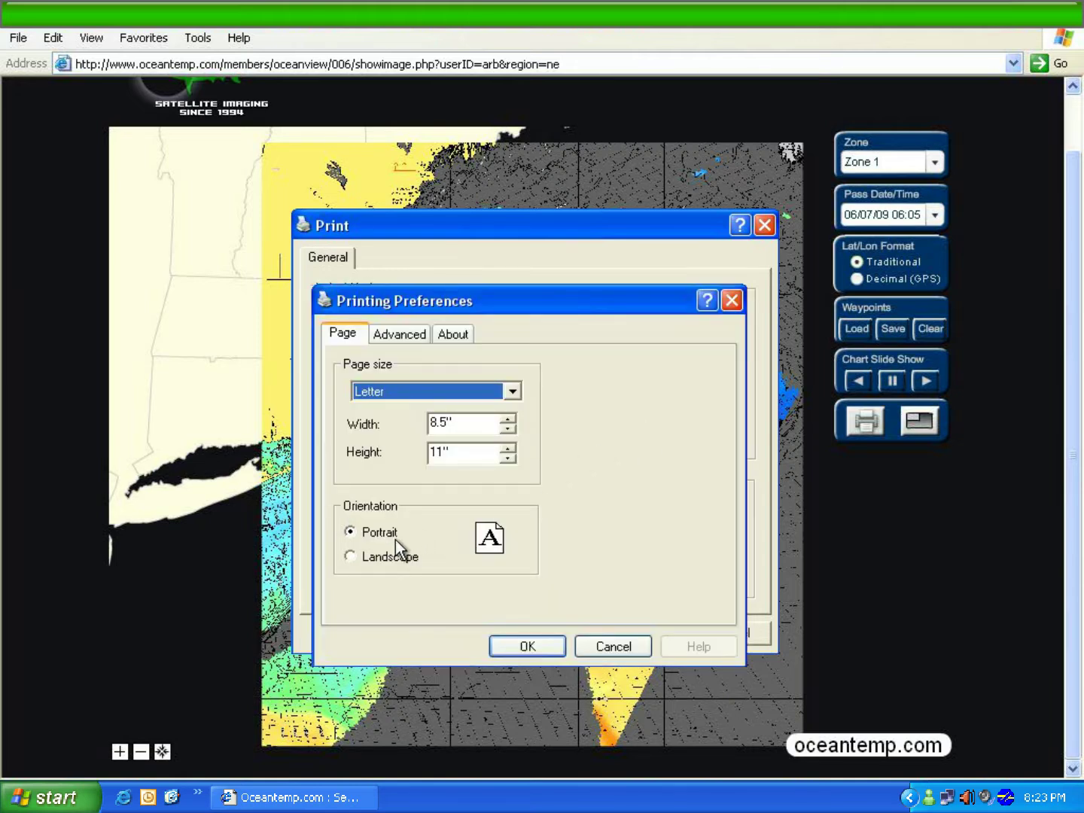
pyautogui.click(350, 556)
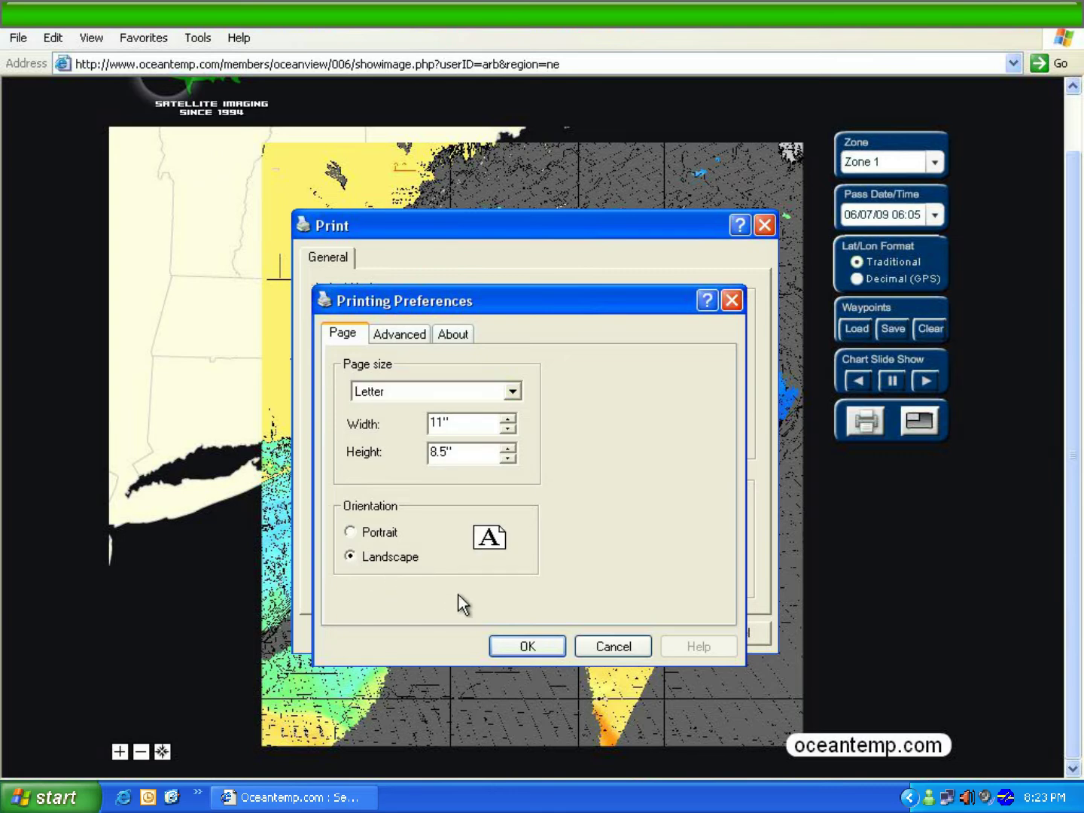
pyautogui.click(527, 644)
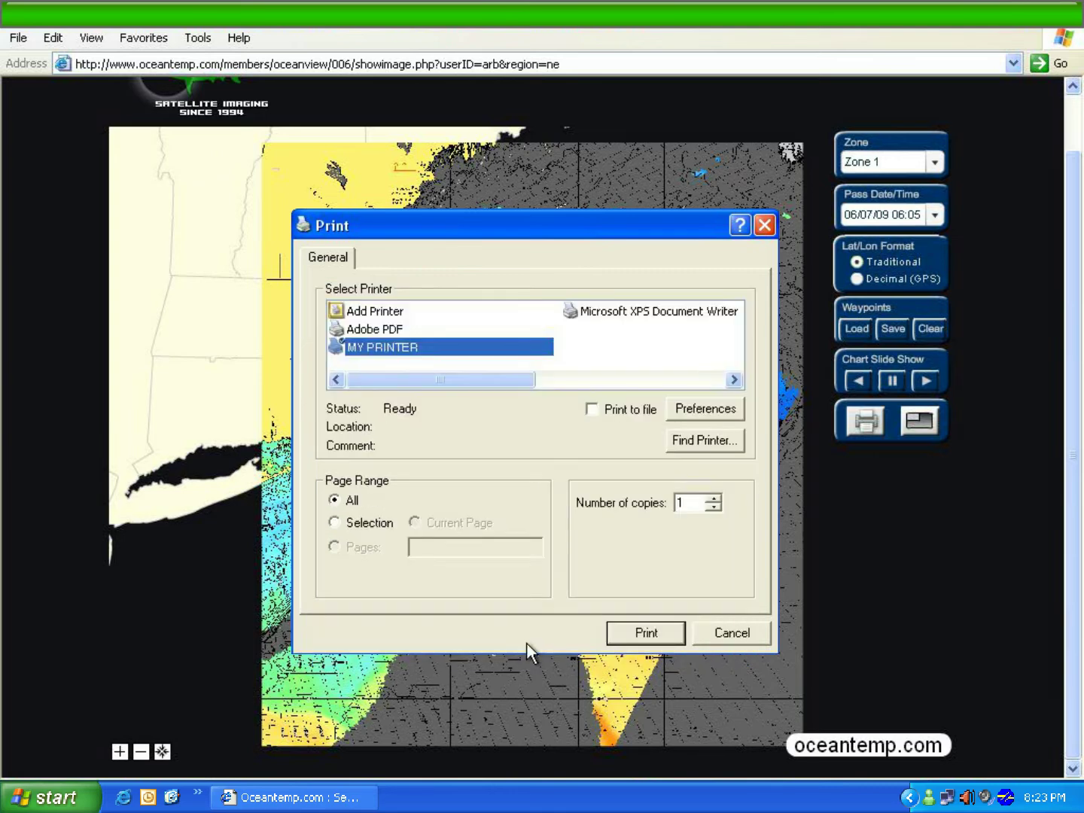